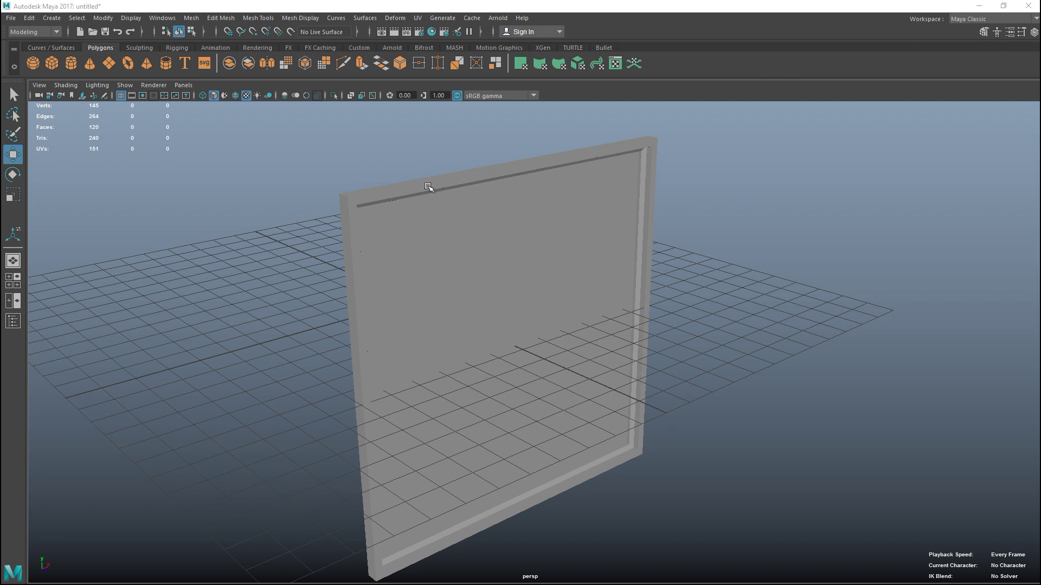
Select the frame mesh pCube1 so it can be moved away from the flat panel.
left_click(429, 203)
left_click_drag(554, 363, 516, 274)
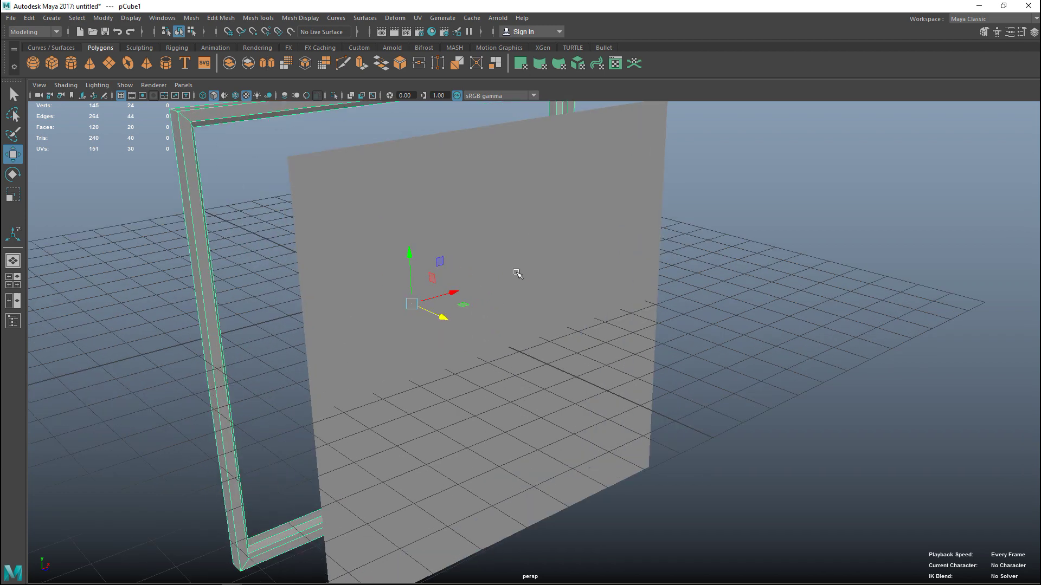
left_click(526, 234)
left_click_drag(673, 360, 699, 360, "alt")
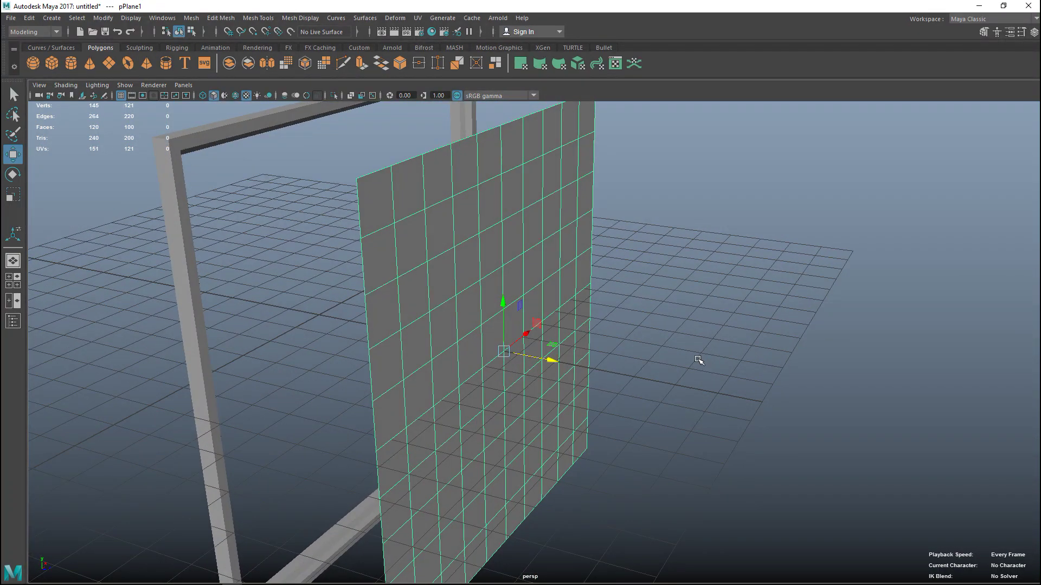
key("ctrl+z")
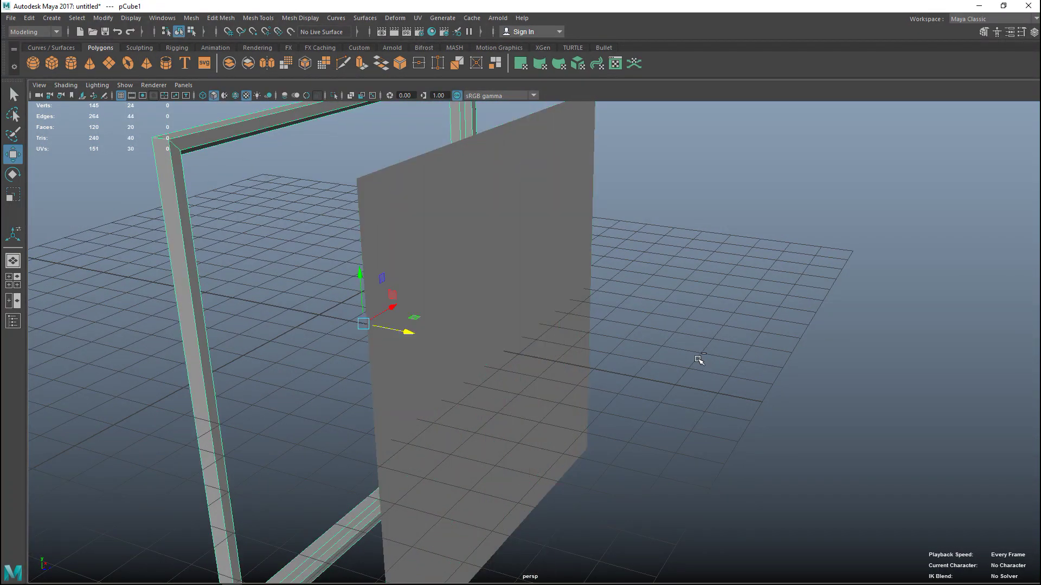
key("ctrl+z")
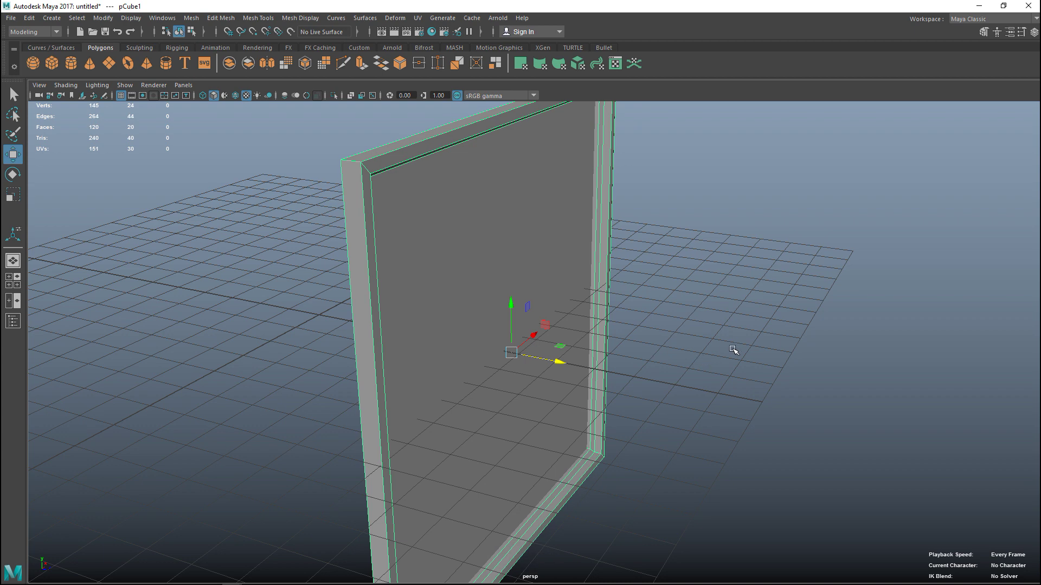
left_click(657, 361)
left_click_drag(691, 412, 662, 427, "alt")
left_click(449, 254)
Assign a new Lambert material to the plane.
right_click(387, 186)
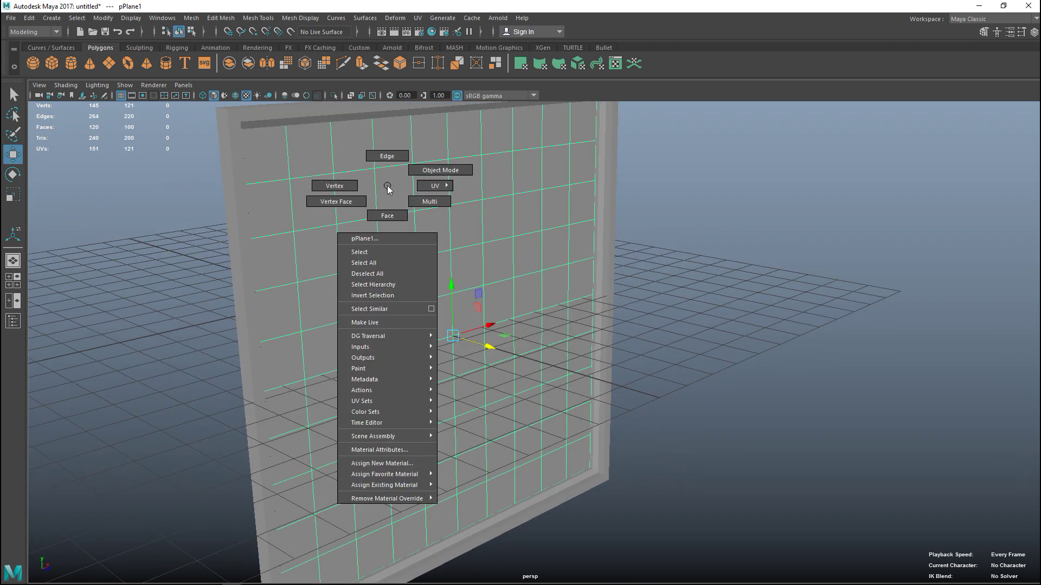
left_click(398, 464)
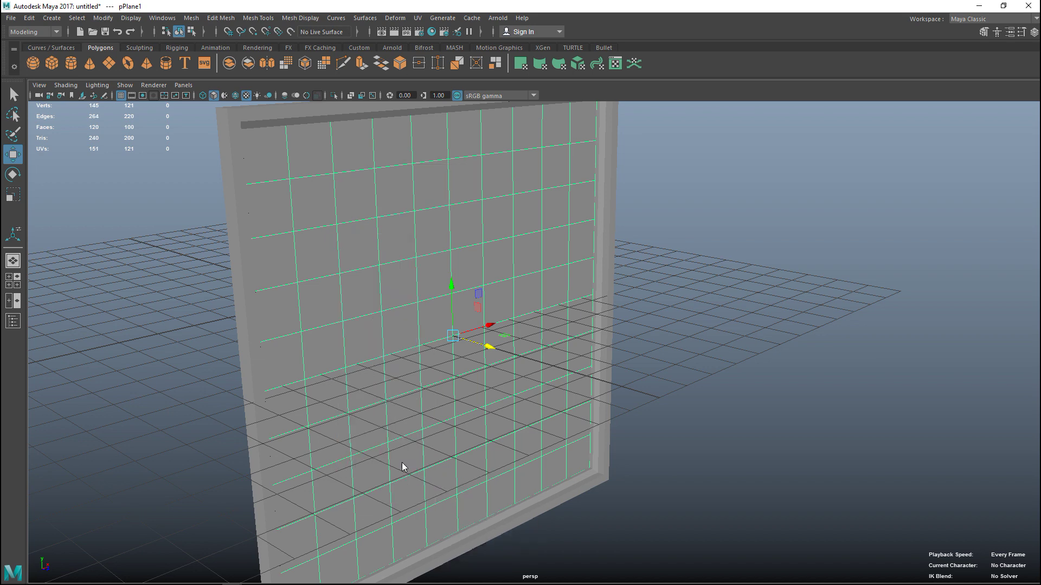
left_click(430, 253)
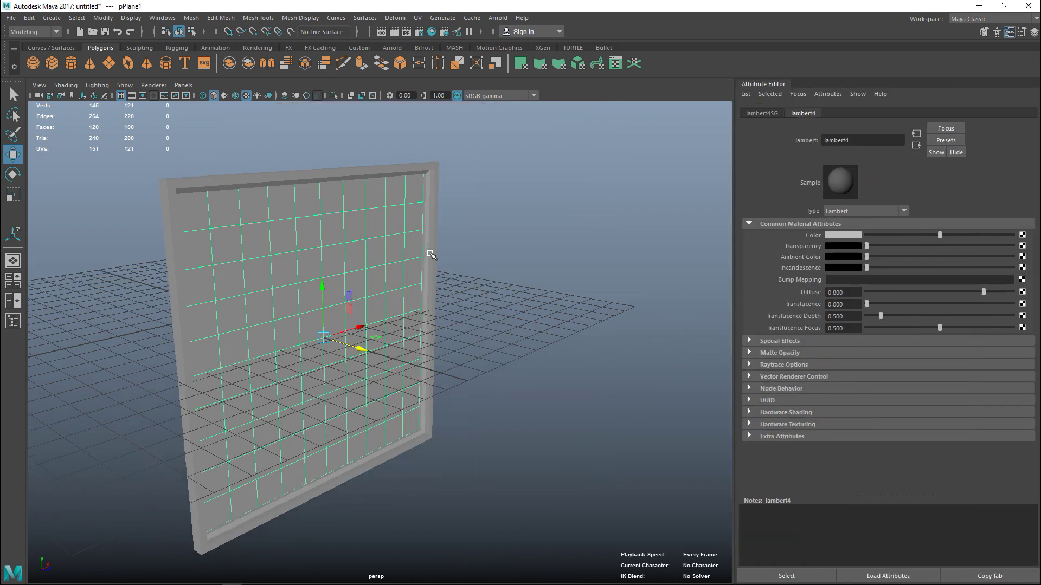
Drive the Lambert colour with a File texture loading TexturesCom_DecalLeakingMossy0012_1_alphamasked_S.png.
left_click(1023, 236)
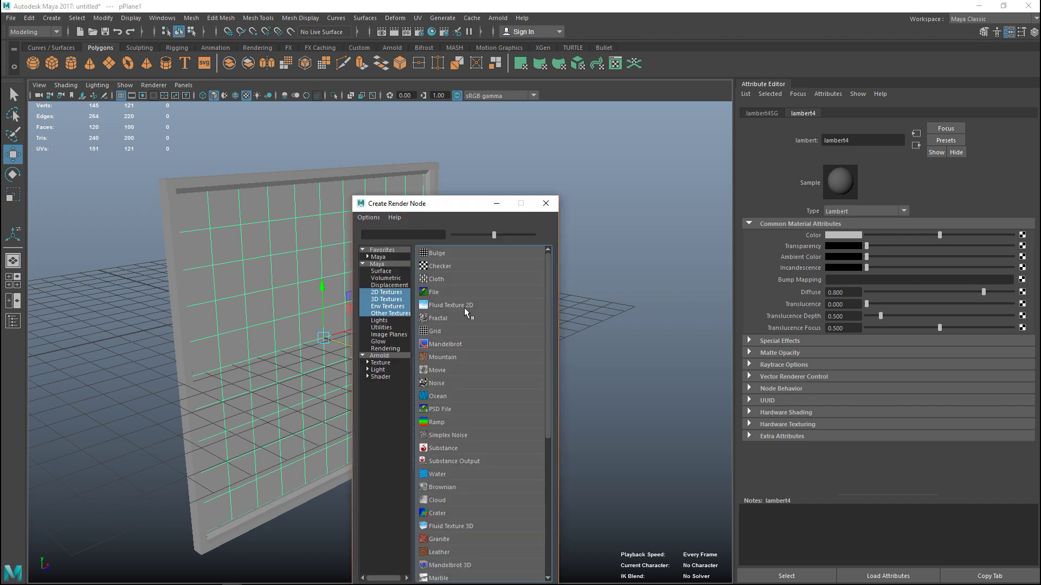
left_click(434, 294)
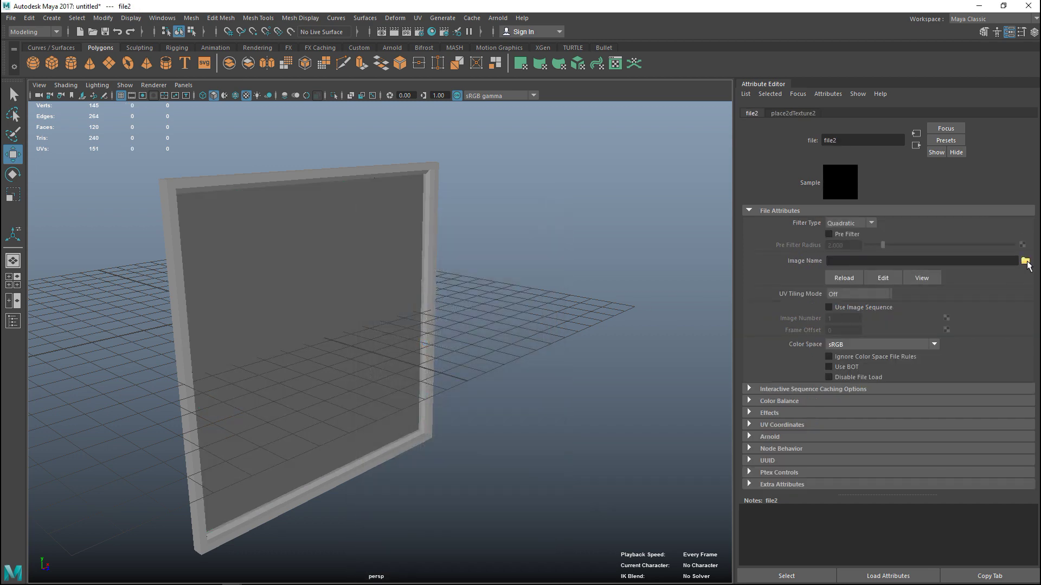
left_click(1025, 261)
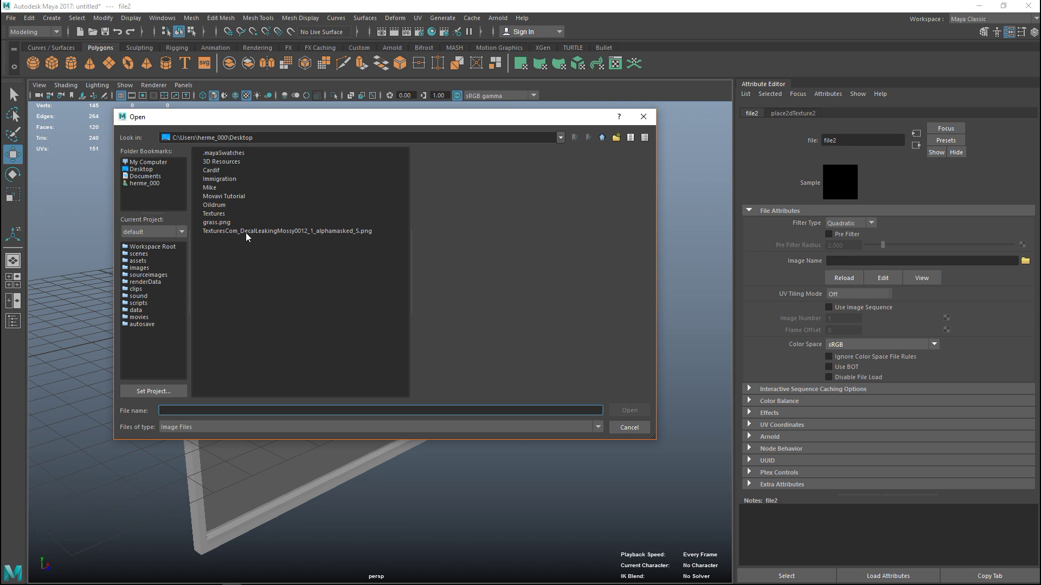
left_click(245, 231)
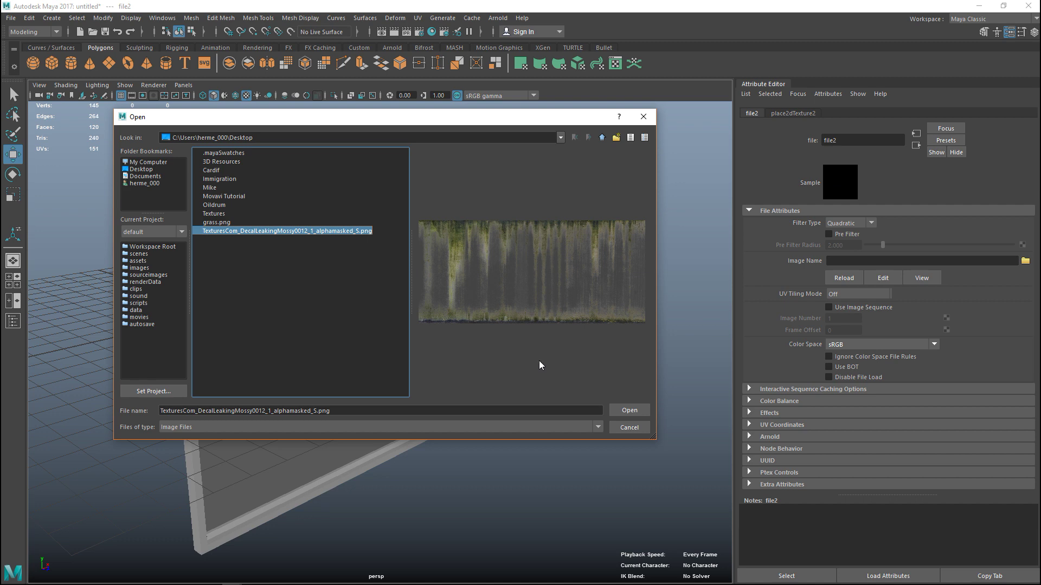
left_click(628, 411)
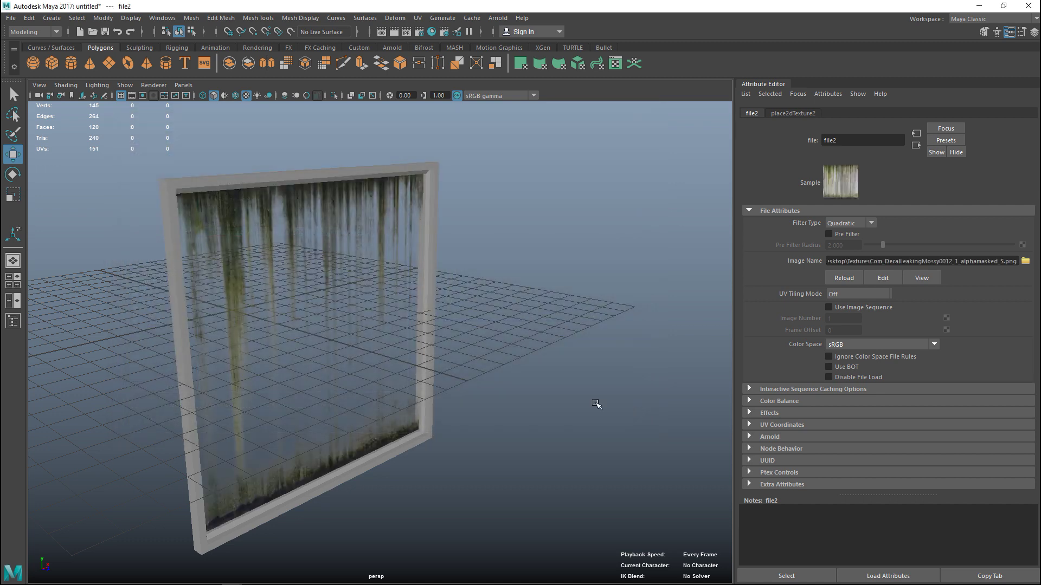
scroll(456, 355, "up", 5)
left_click_drag(450, 359, 583, 366, "alt")
scroll(567, 449, "down", 10)
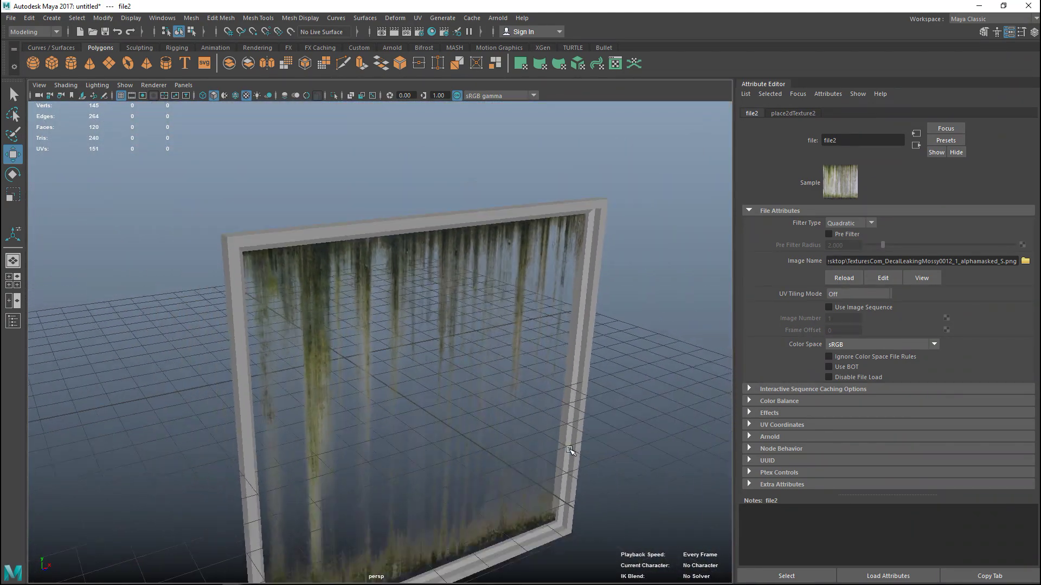
scroll(546, 379, "up", 6)
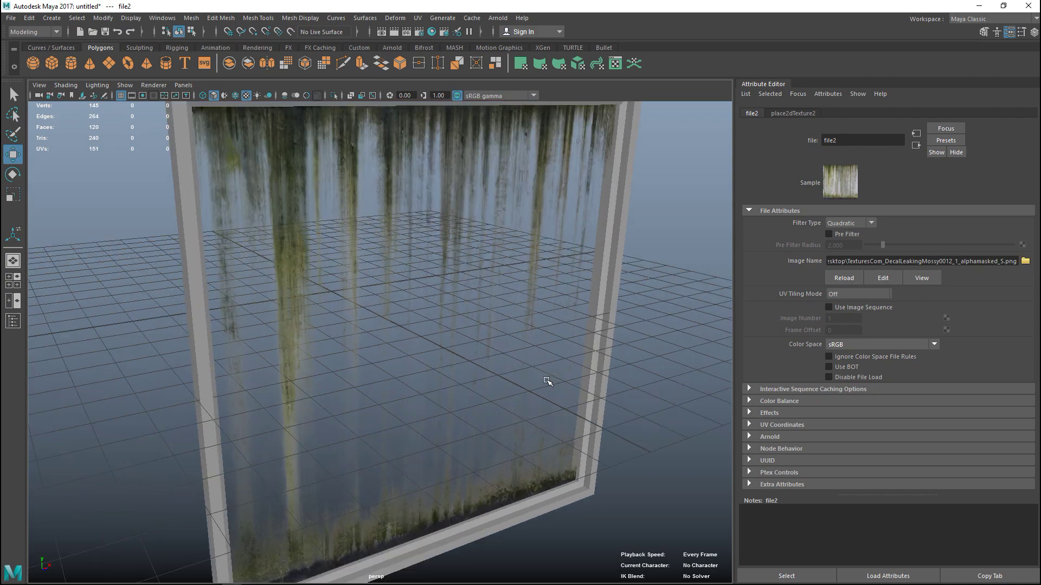
left_click(354, 282)
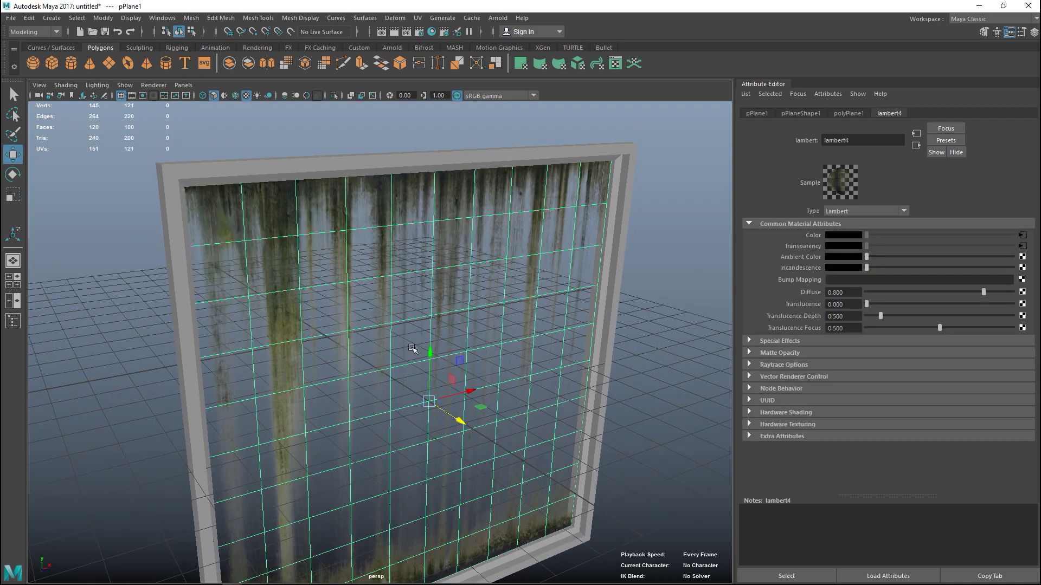
scroll(564, 404, "down", 5)
mouse_move(572, 426)
left_mouse_down("alt")
mouse_move(553, 413)
mouse_move(575, 431)
mouse_move(569, 448)
mouse_move(559, 360)
mouse_move(579, 442)
left_mouse_up("alt")
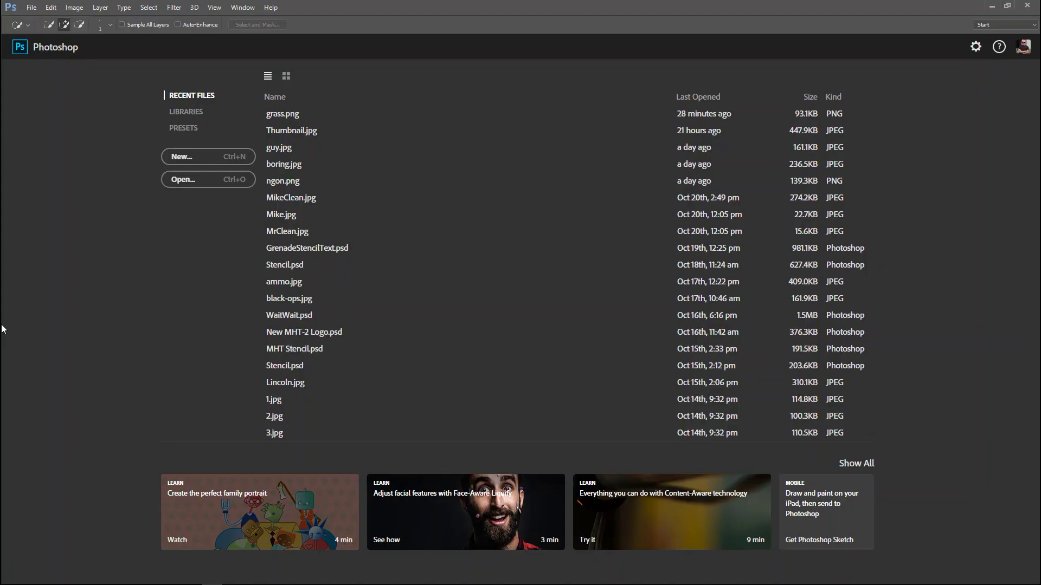
key("F9")
Create a new Photoshop document 800 px wide and 800 px high with a transparent background.
left_click(31, 8)
left_click(41, 19)
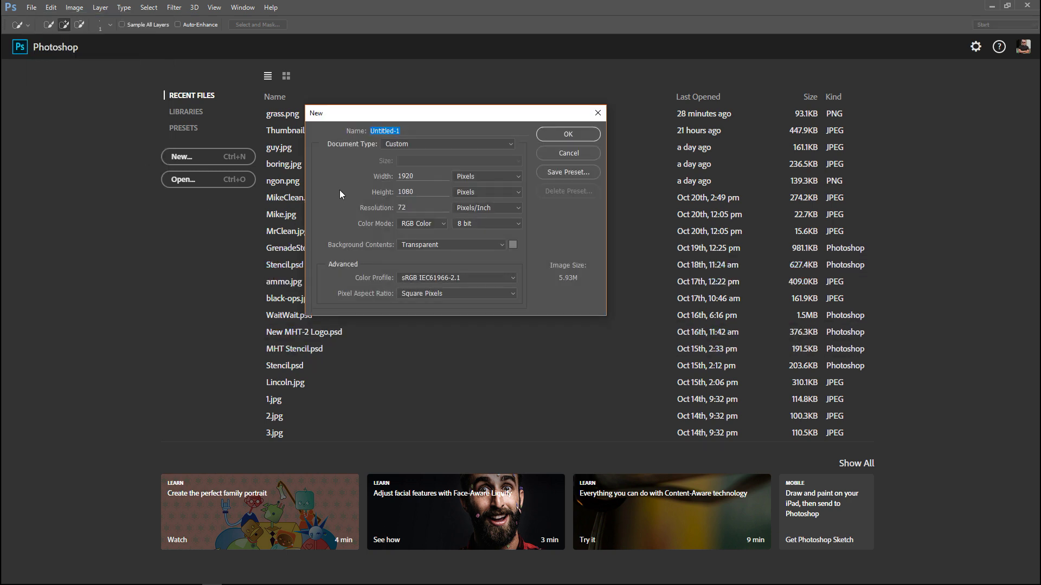
left_click(428, 175)
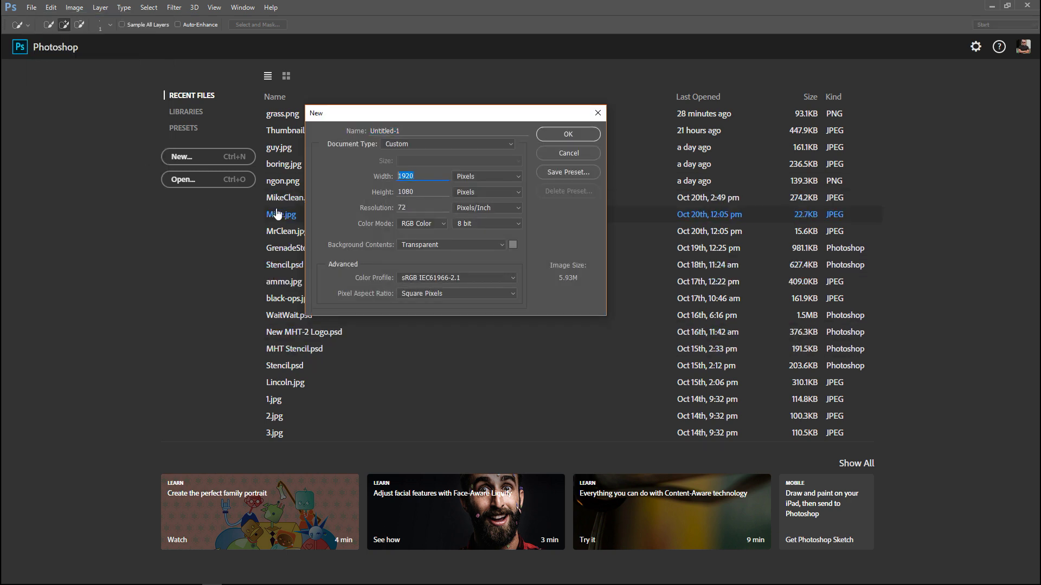
type("800")
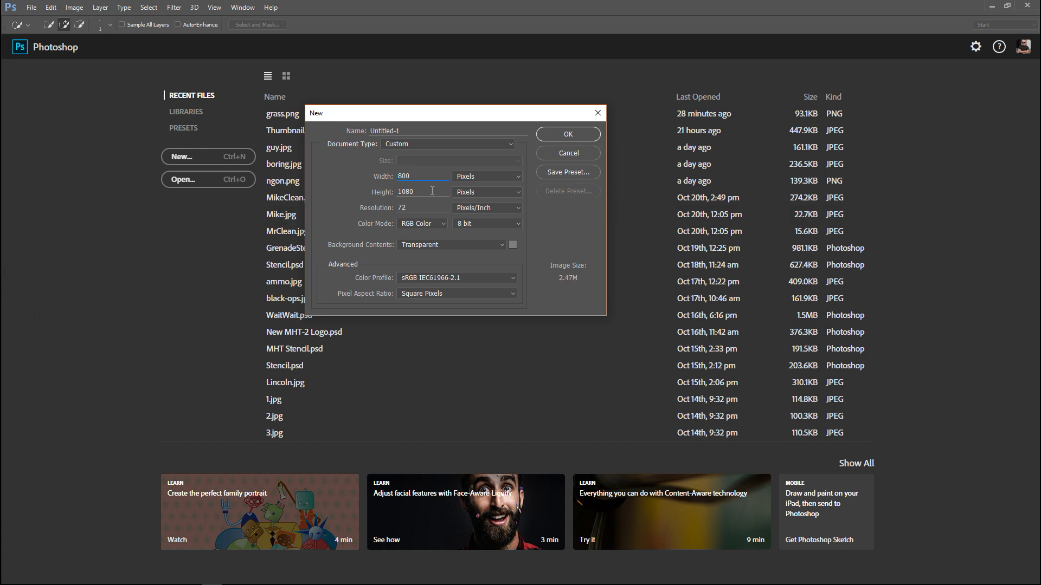
key("Tab")
type("800")
left_click(567, 132)
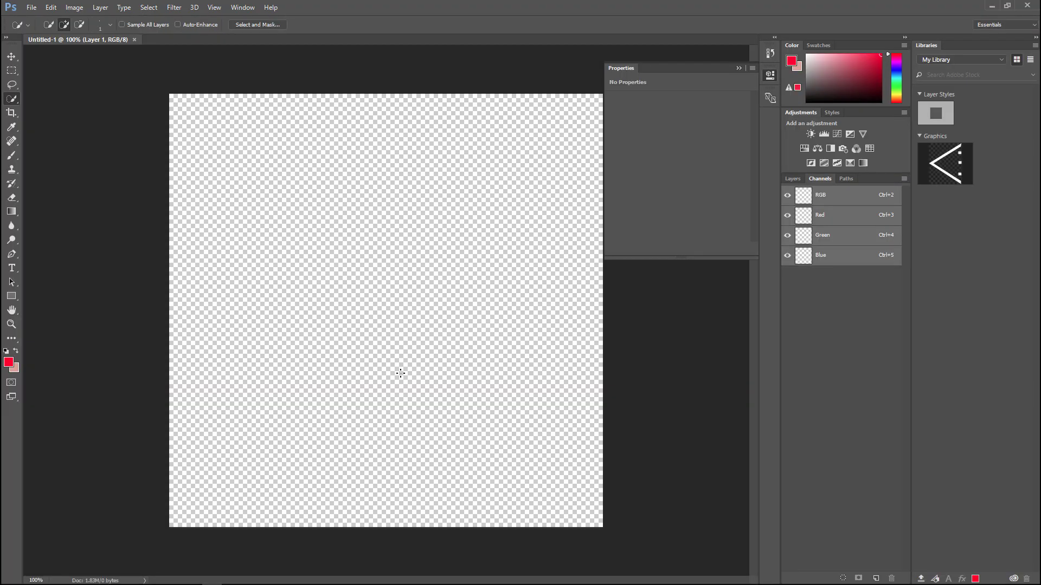
Set the foreground colour to black and the Brush tool to a hard round 62 px tip.
left_click_drag(684, 66, 857, 325)
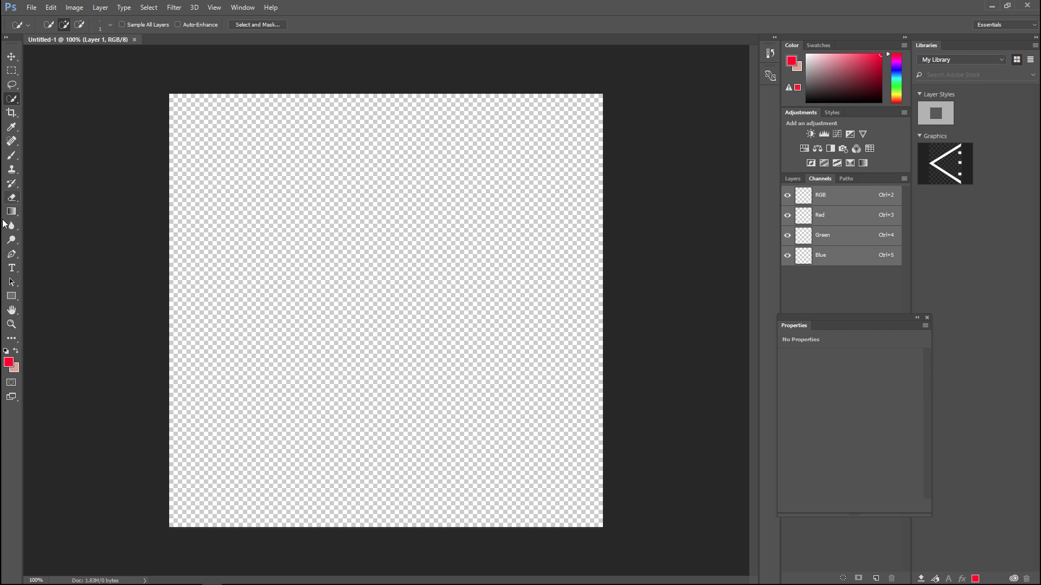
left_click(8, 362)
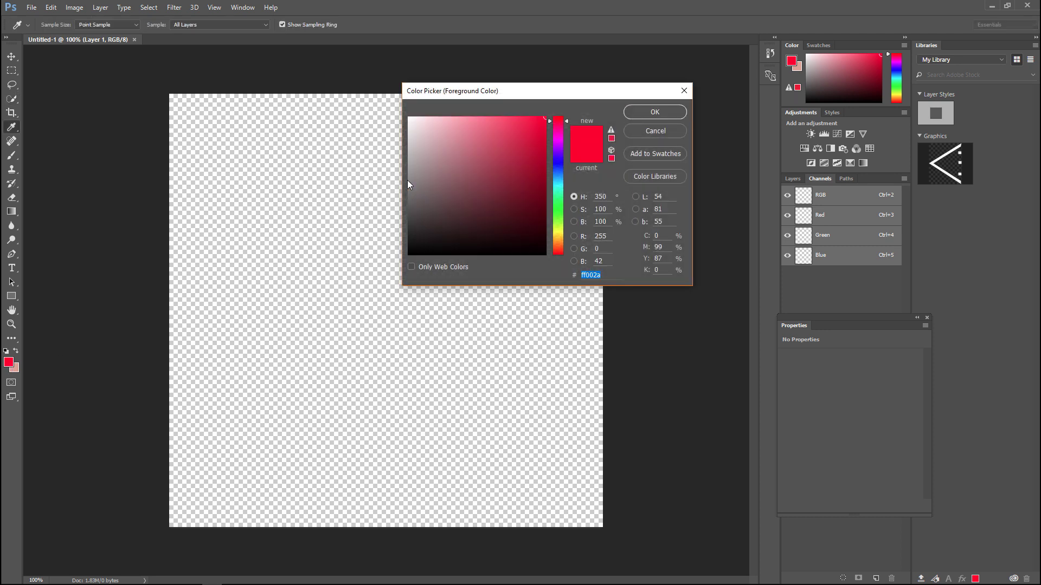
left_click_drag(407, 184, 410, 259)
left_click(655, 112)
key("w")
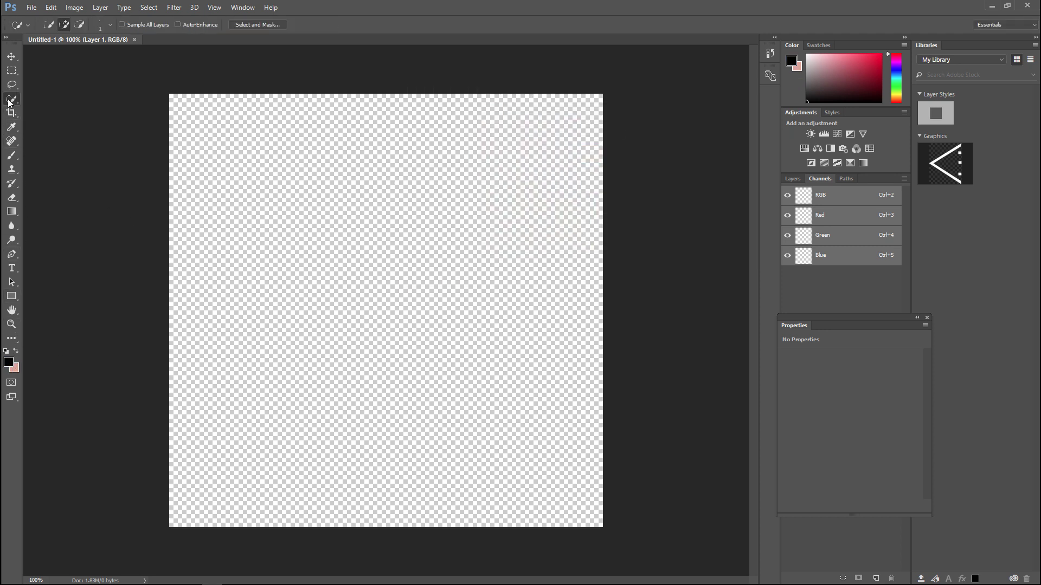
left_click(12, 156)
left_click(57, 25)
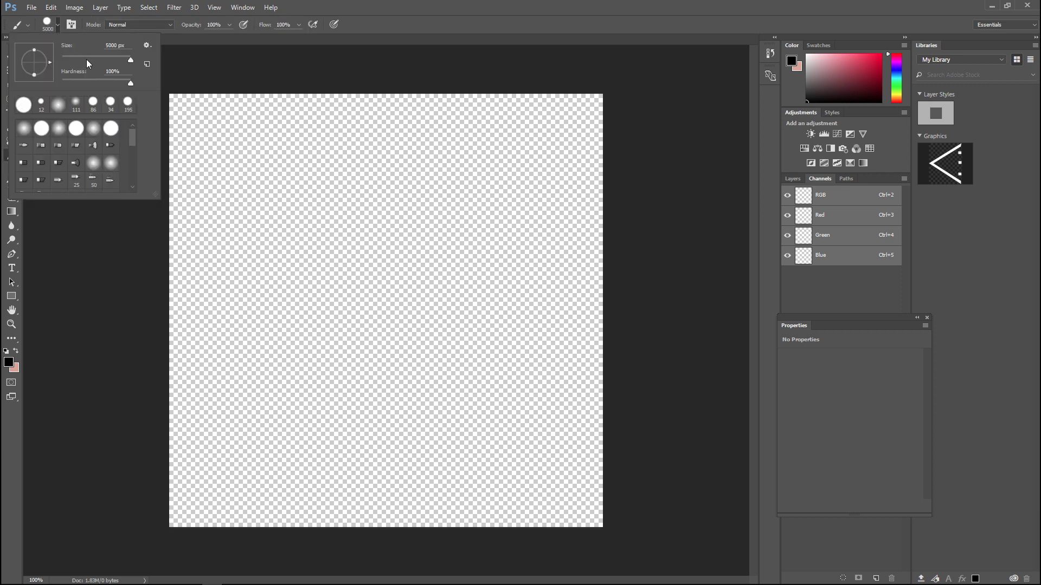
left_click_drag(77, 57, 67, 59)
left_click_drag(70, 62, 83, 61)
left_click(23, 105)
Paint the black smiley face: round outline, smiling mouth and two eyes.
mouse_move(342, 164)
left_mouse_down()
mouse_move(255, 262)
mouse_move(299, 376)
mouse_move(485, 416)
left_mouse_up()
mouse_move(527, 380)
left_mouse_down()
mouse_move(536, 262)
mouse_move(470, 186)
mouse_move(341, 187)
left_mouse_up()
left_click_drag(321, 283, 434, 325)
left_click_drag(358, 226, 384, 238)
left_click_drag(435, 247, 449, 253)
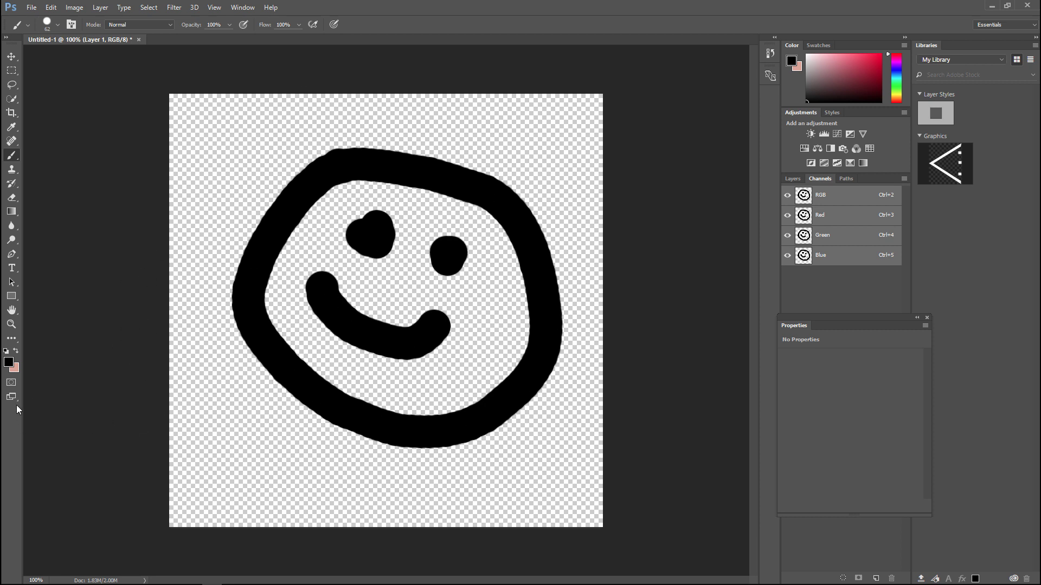
Switch the colour to bright red and paint a bow beneath the face.
left_click(8, 362)
left_click_drag(424, 197, 544, 117)
left_click(634, 117)
mouse_move(367, 449)
left_mouse_down()
mouse_move(227, 435)
mouse_move(330, 461)
mouse_move(418, 438)
mouse_move(525, 435)
mouse_move(533, 479)
mouse_move(373, 457)
mouse_move(365, 472)
mouse_move(393, 457)
mouse_move(361, 474)
left_mouse_up()
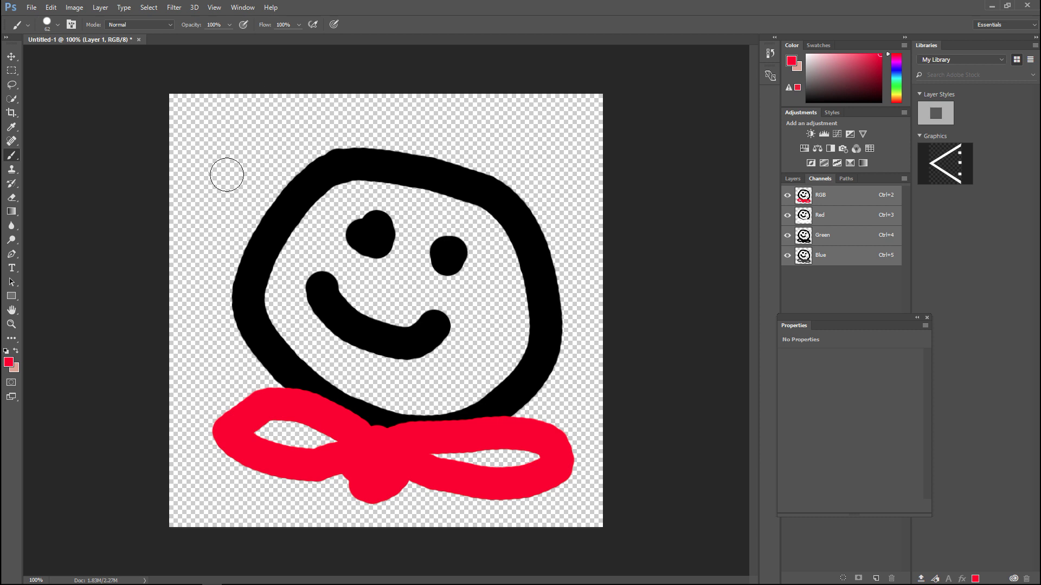
Save the smiley drawing to the Desktop as PNG file test1 with default PNG options.
left_click(32, 8)
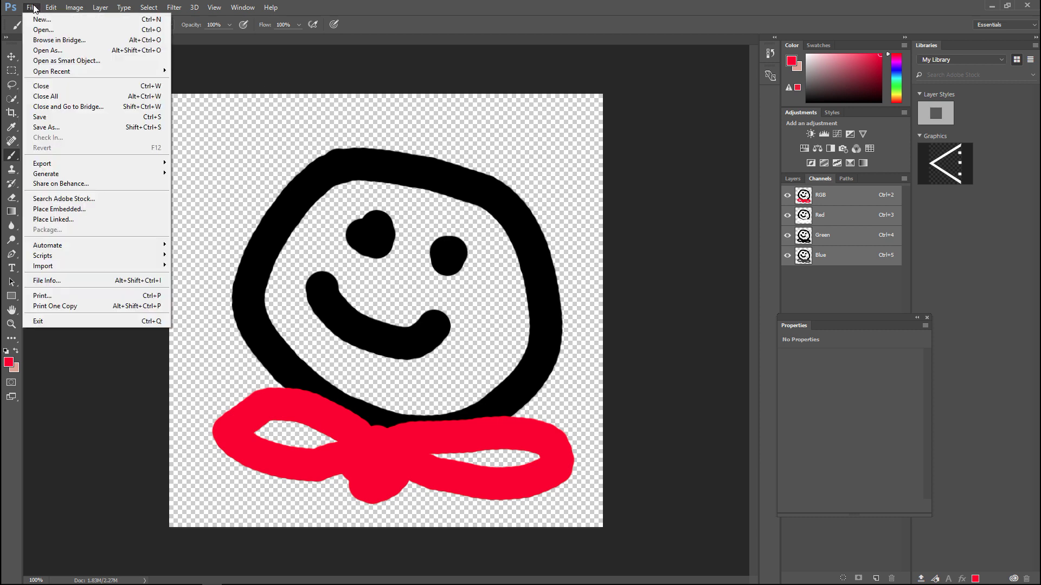
left_click(57, 129)
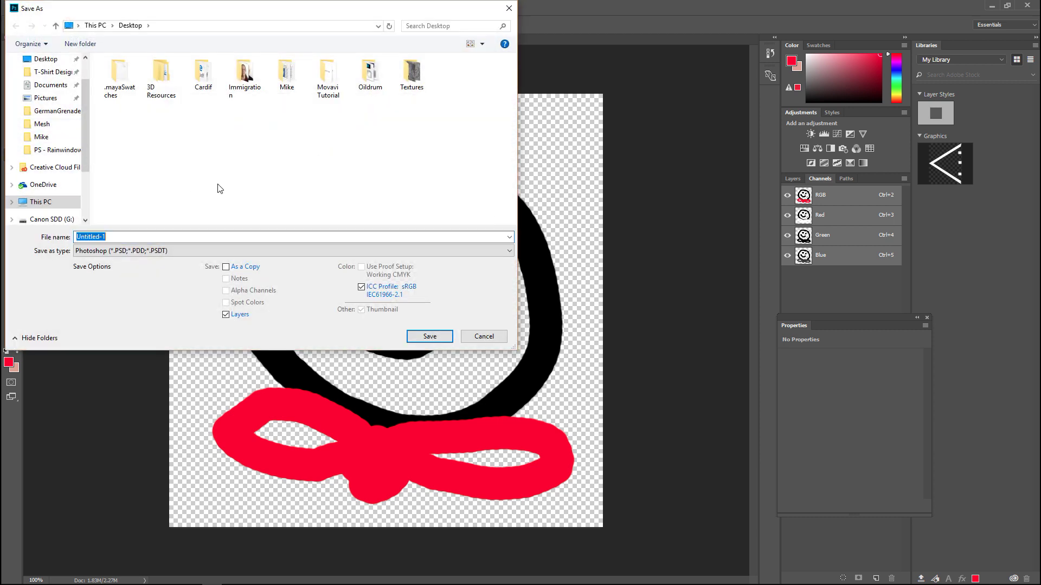
left_click(204, 251)
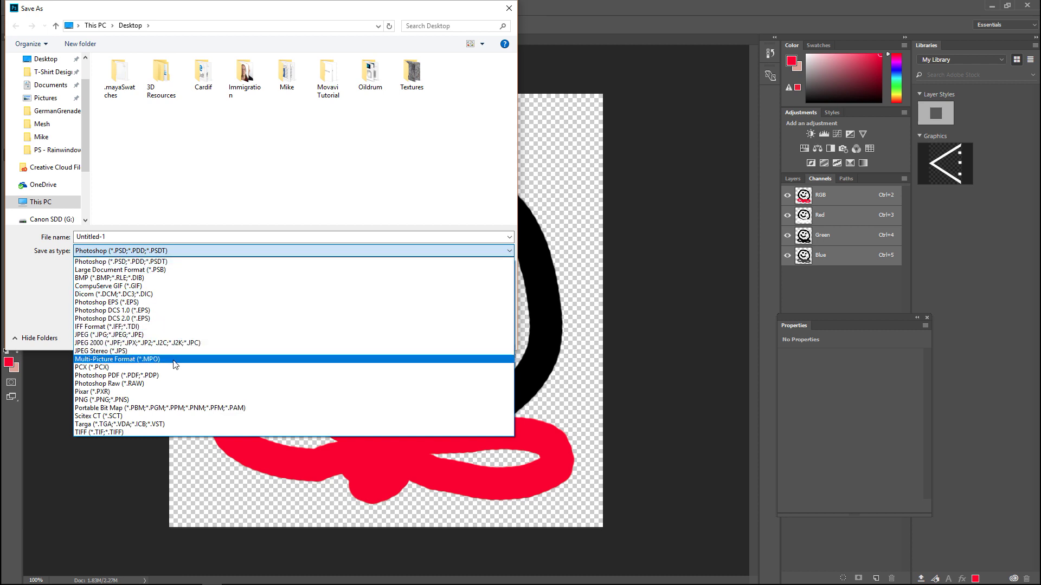
left_click(173, 400)
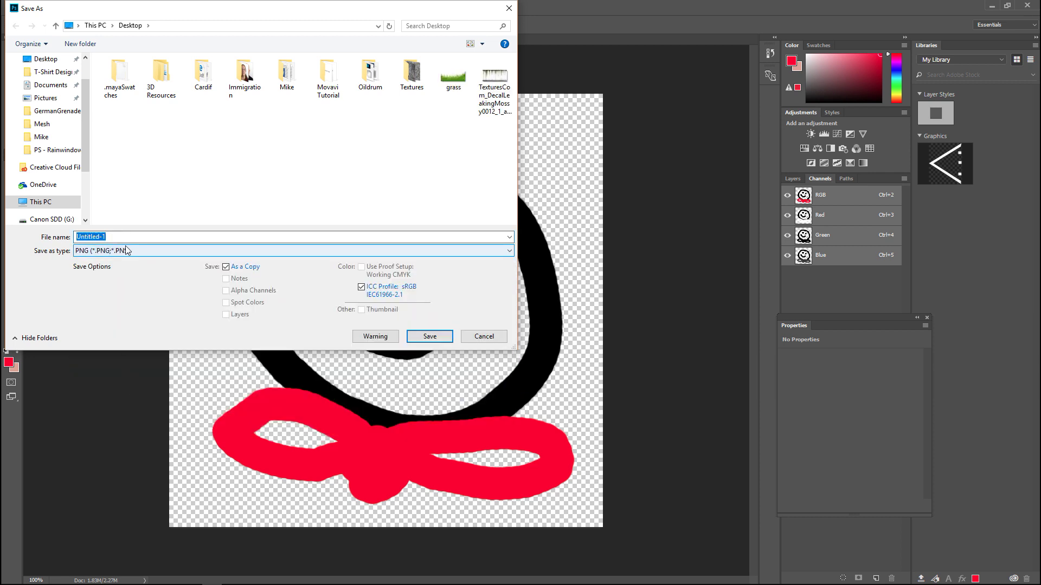
type("test1")
left_click(430, 336)
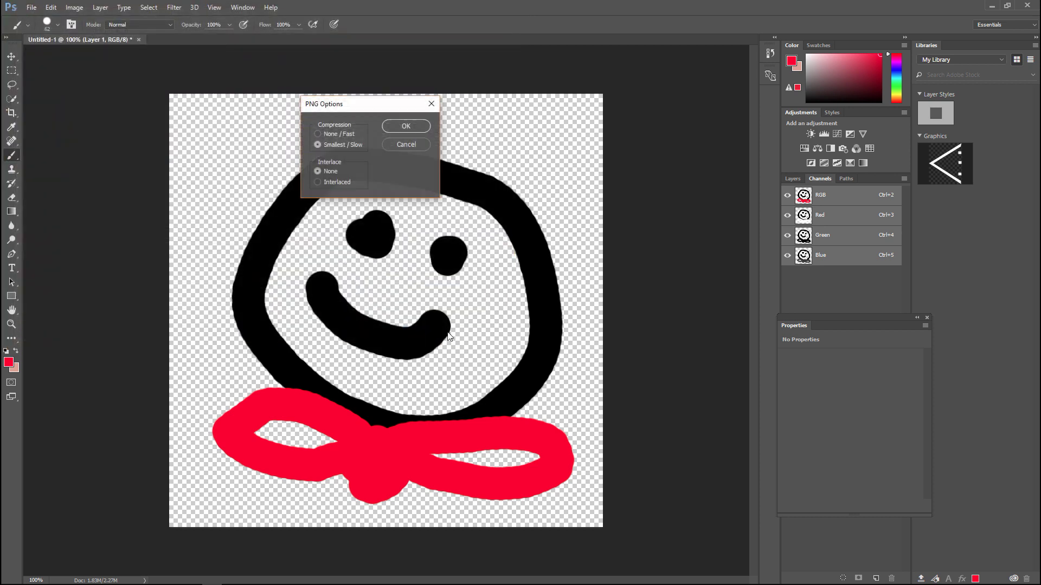
left_click(405, 127)
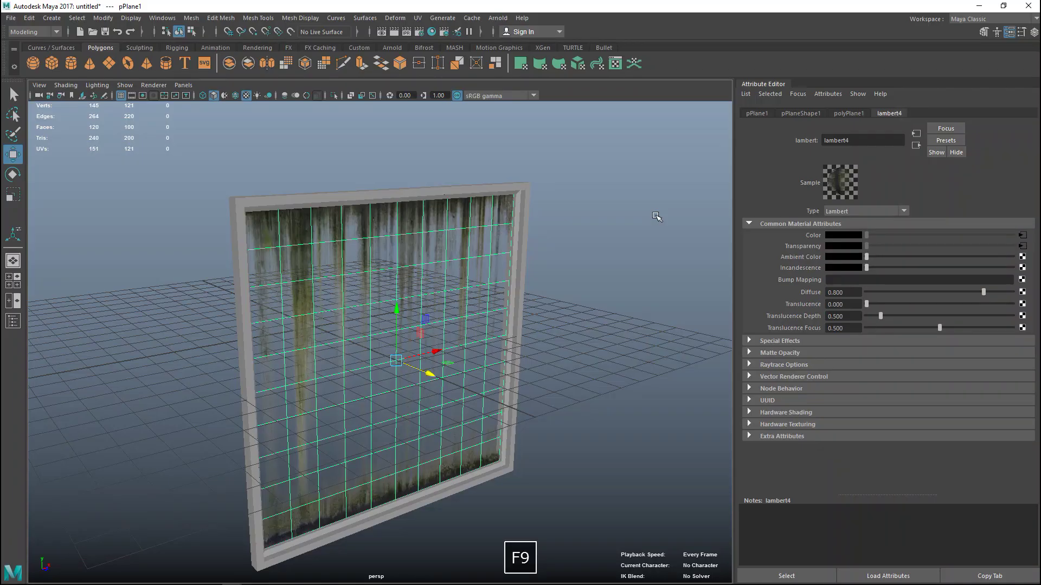
Reselect the framed plane and assign it a new Lambert material.
left_click(596, 271)
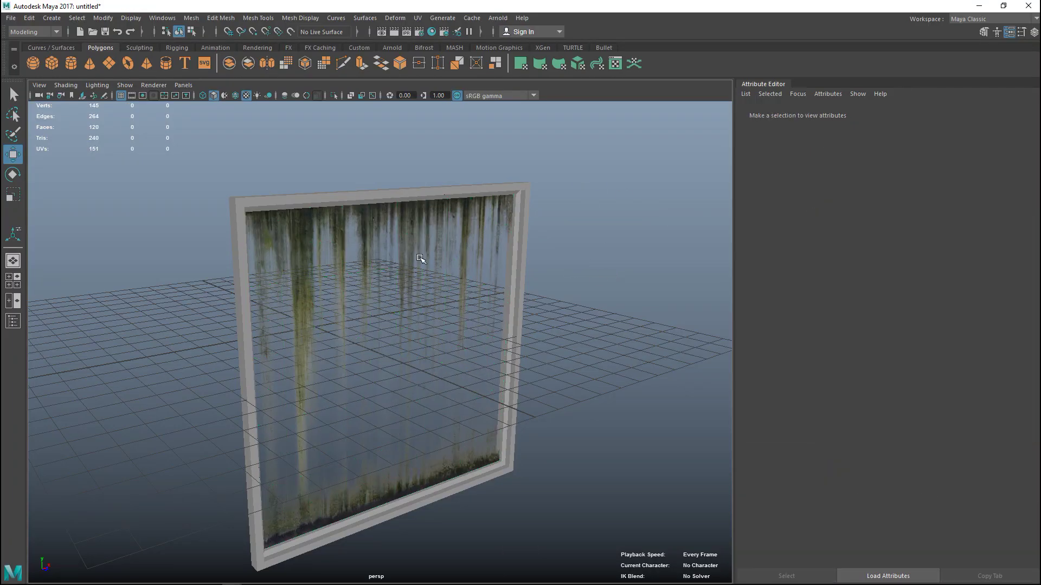
left_click(404, 265)
right_click(373, 257)
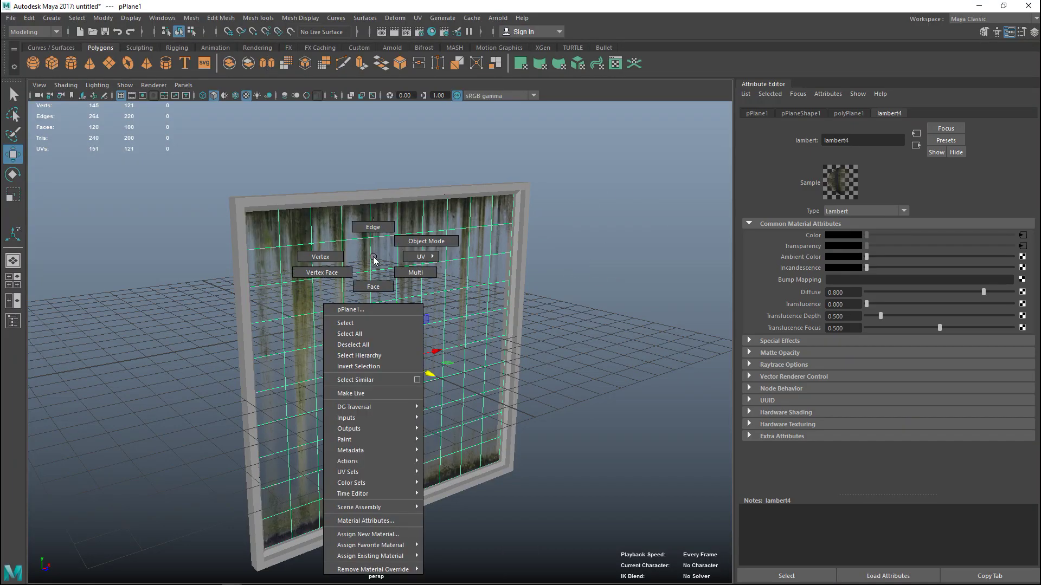
left_click(388, 536)
left_click(450, 259)
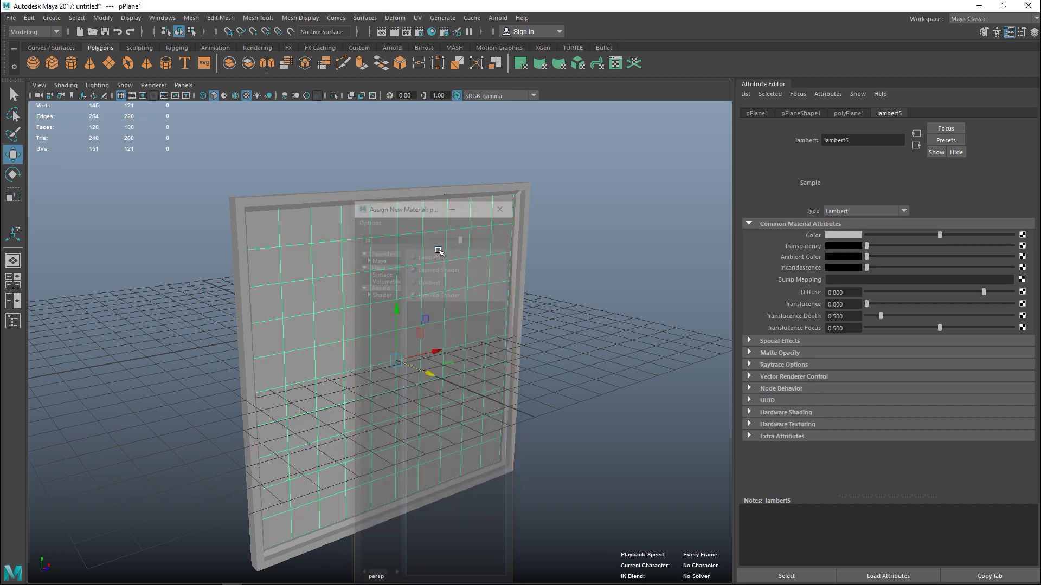
Drive the Lambert colour with a File texture loading test1.png, then inspect the textured frame.
left_click(1022, 235)
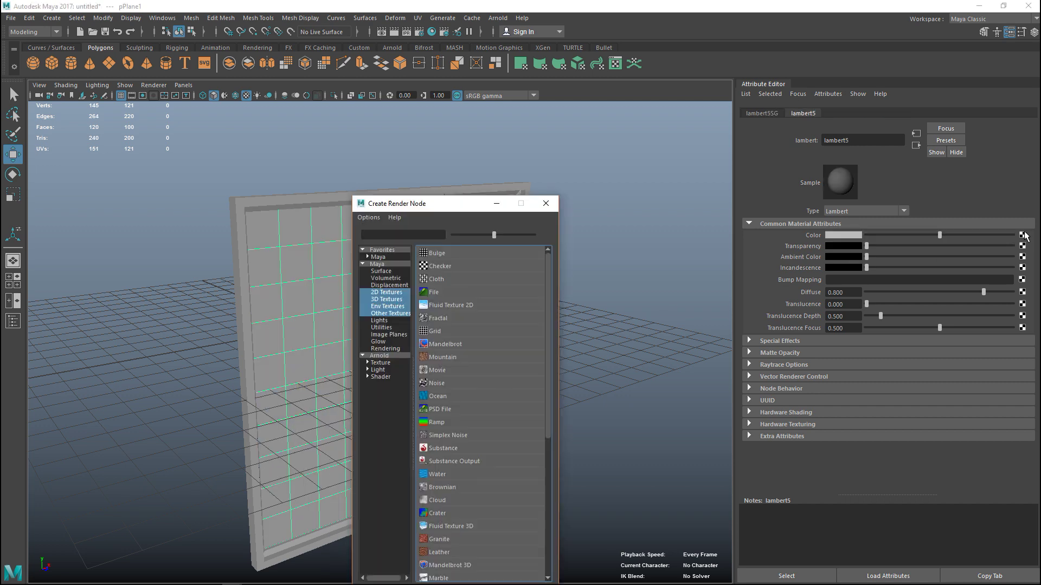
left_click(444, 295)
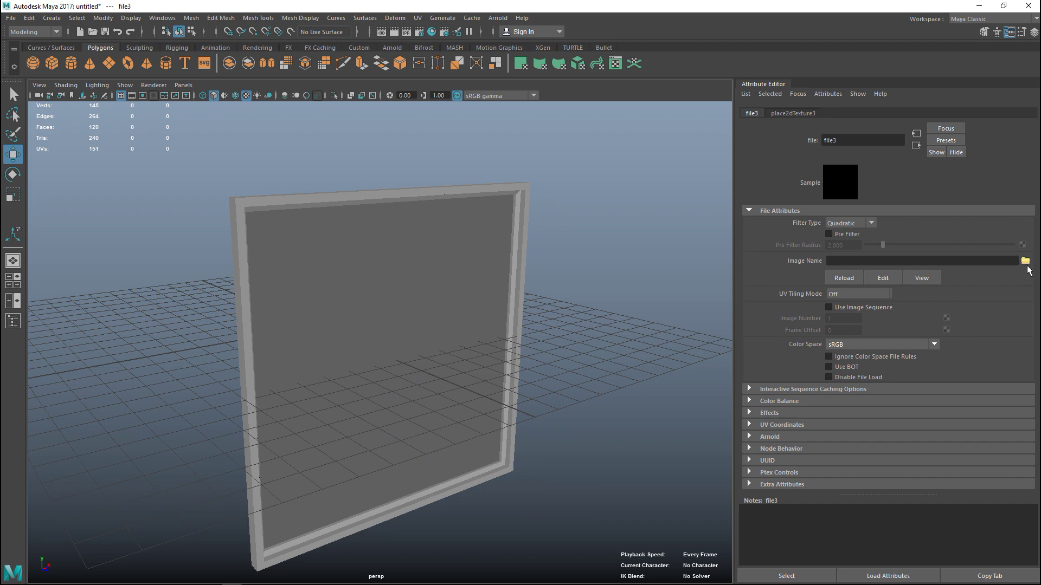
left_click(1025, 261)
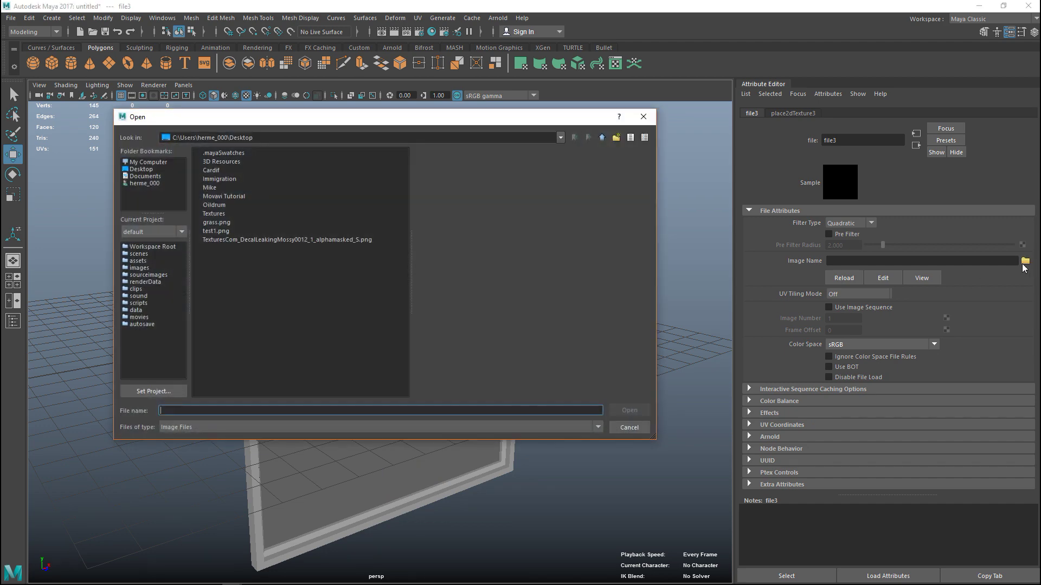
left_click(215, 231)
left_click(629, 411)
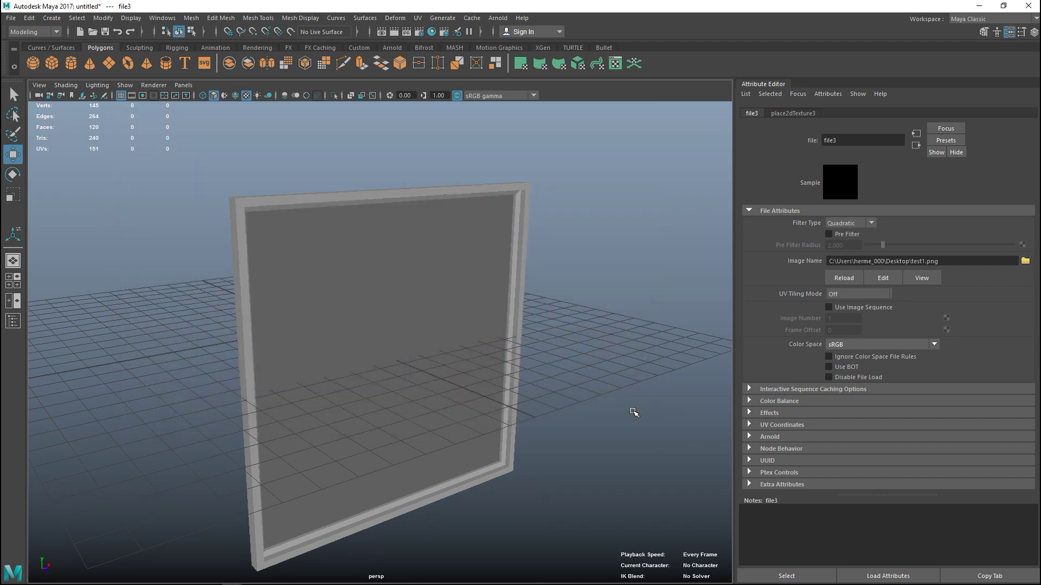
left_click_drag(543, 429, 564, 434, "alt")
middle_click_drag(564, 435, 562, 419, "alt")
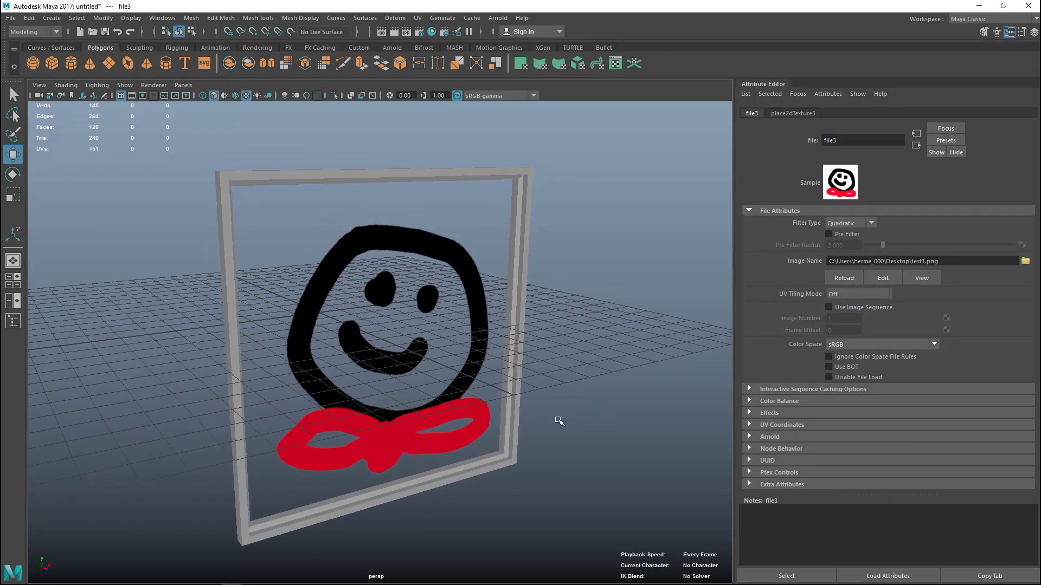
scroll(542, 412, "up", 5)
scroll(531, 396, "down", 5)
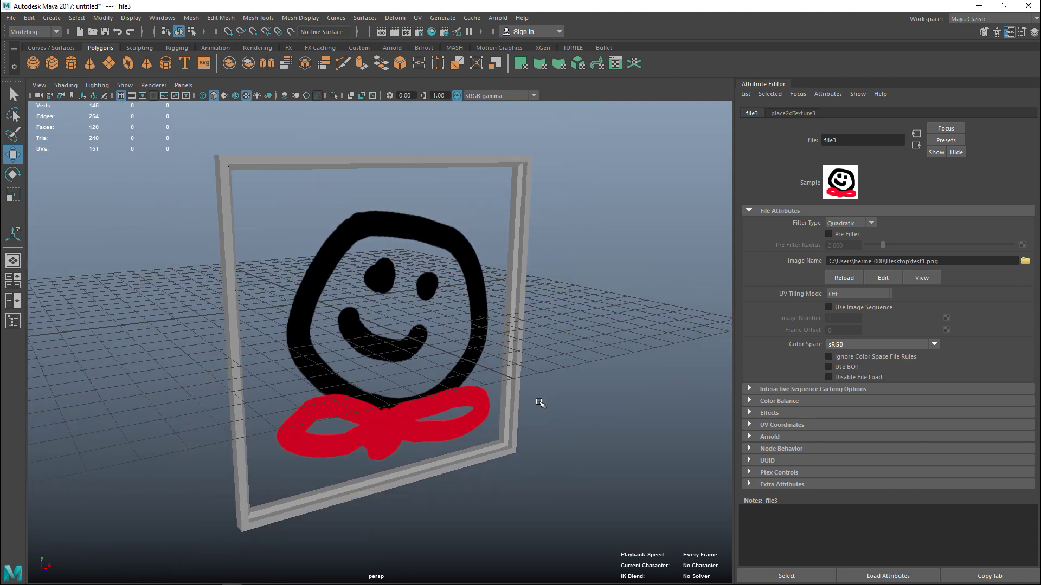
left_click_drag(539, 415, 537, 464, "alt")
scroll(540, 447, "down", 5)
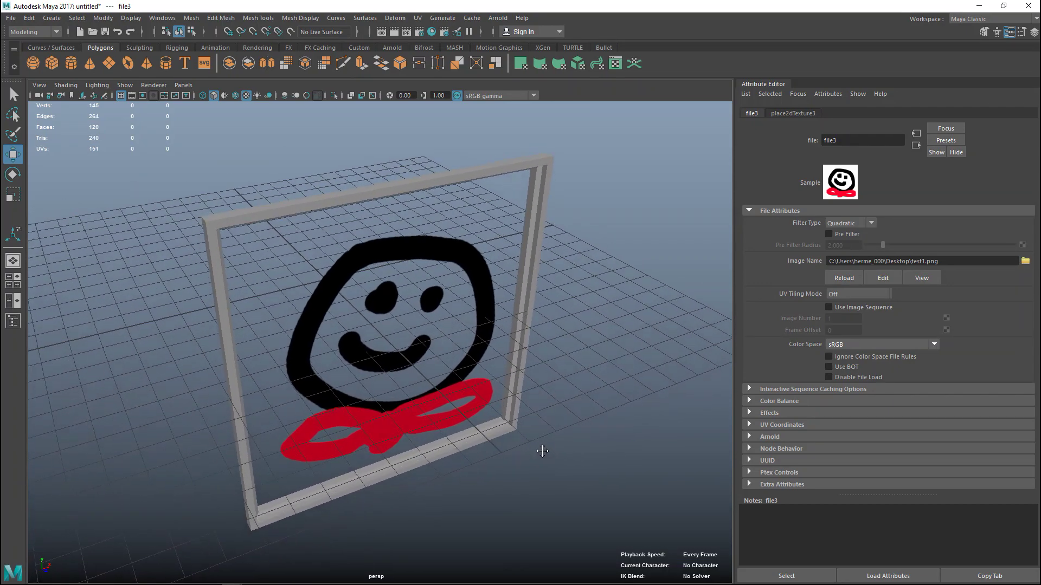
left_click_drag(554, 438, 559, 459, "alt")
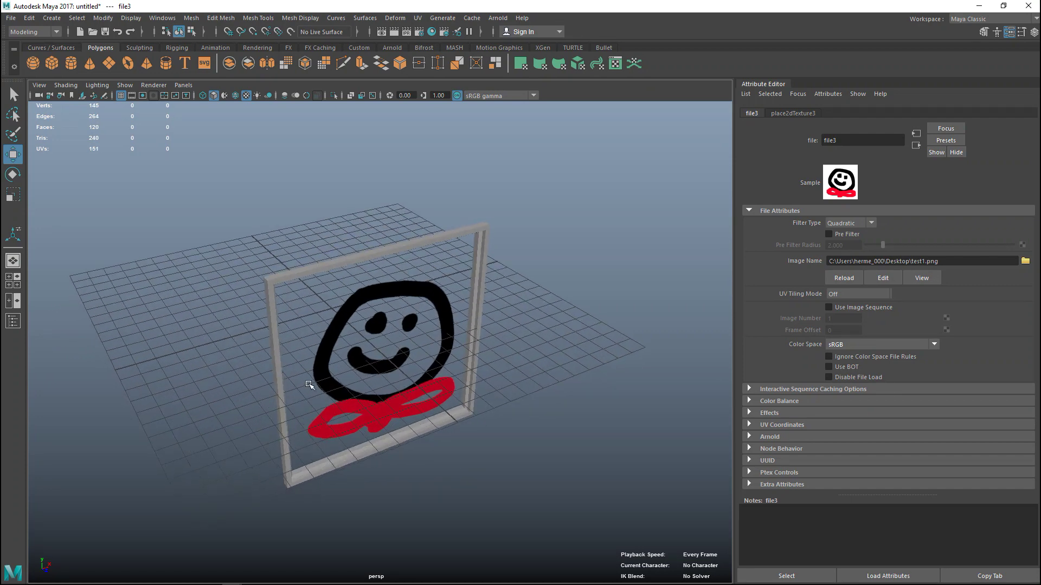
scroll(452, 400, "down", 2)
scroll(450, 400, "up", 4)
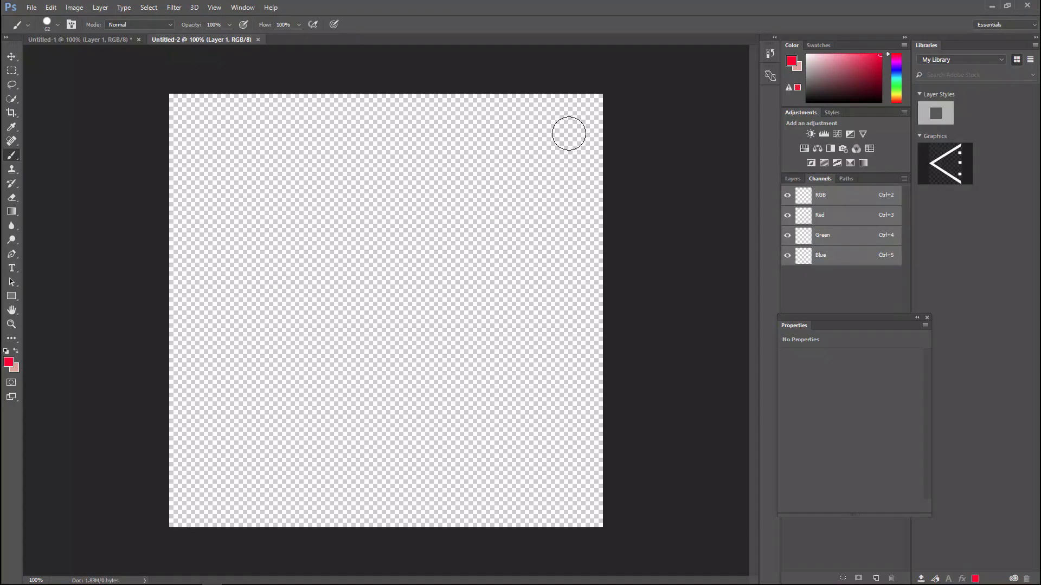
Set Photoshop's foreground colour to dark green 275f0e.
key("F9")
left_click(9, 367)
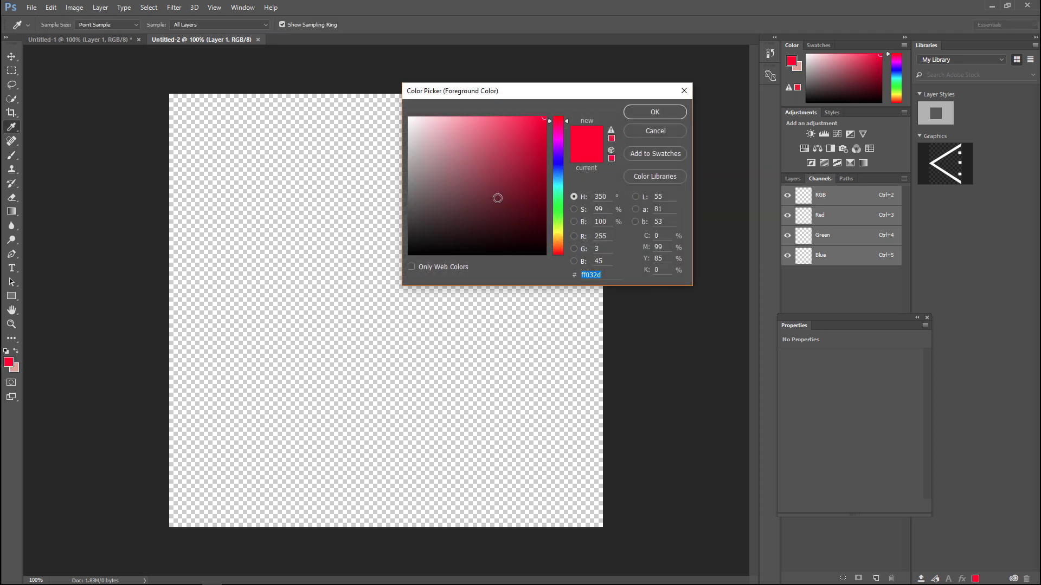
left_click(558, 188)
left_click_drag(558, 192, 521, 195)
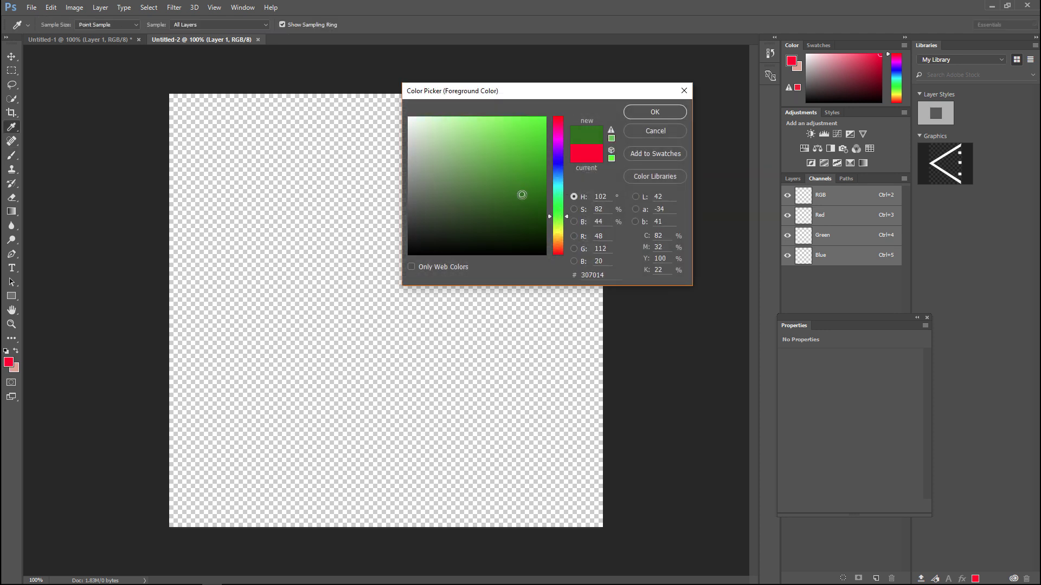
left_click(655, 111)
Set the brush size to 5 px.
left_click(57, 25)
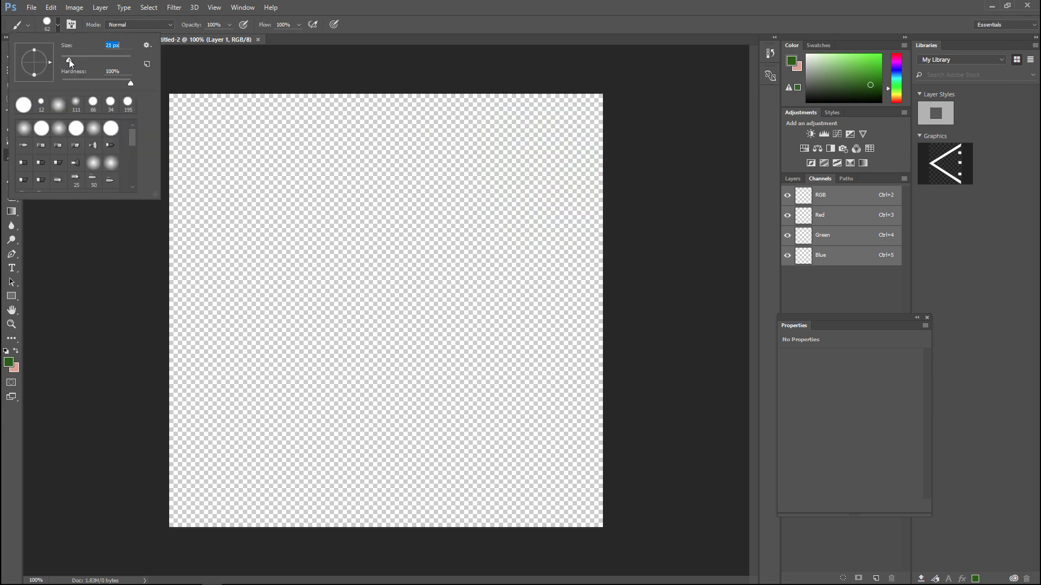
left_click_drag(70, 59, 66, 59)
left_click(65, 287)
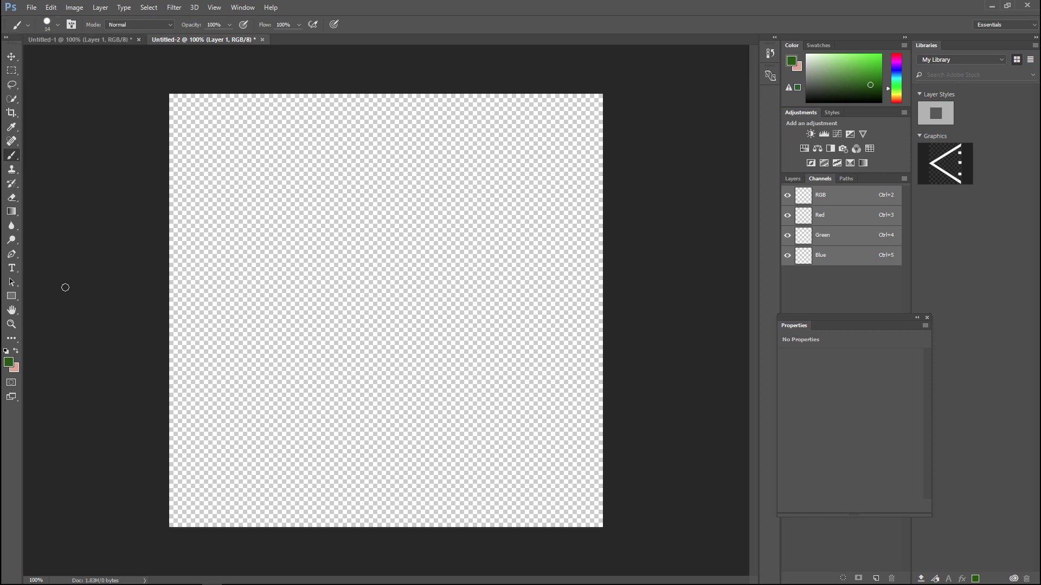
left_click(58, 25)
left_click(67, 61)
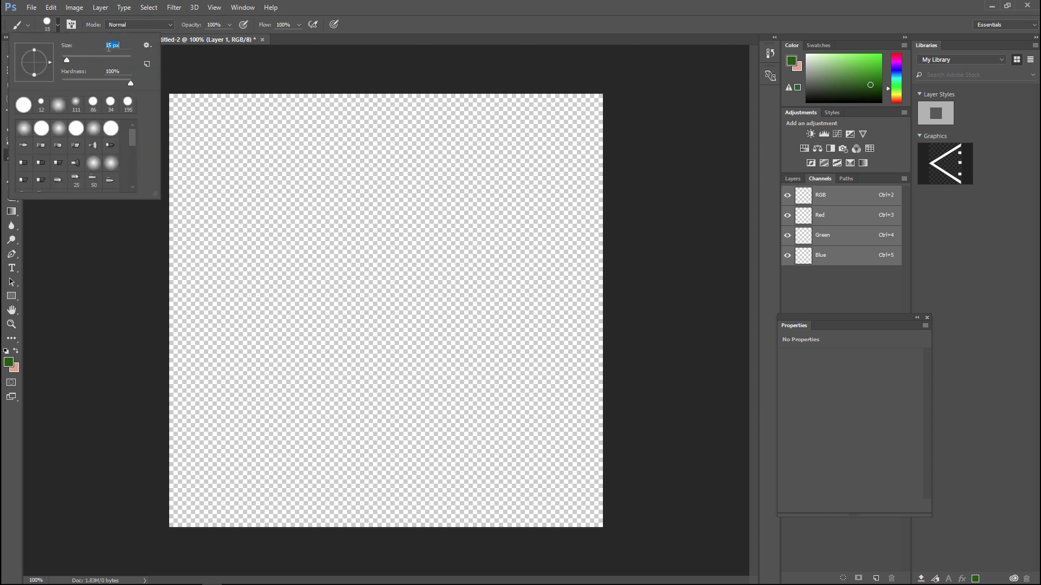
type("5")
key("Return")
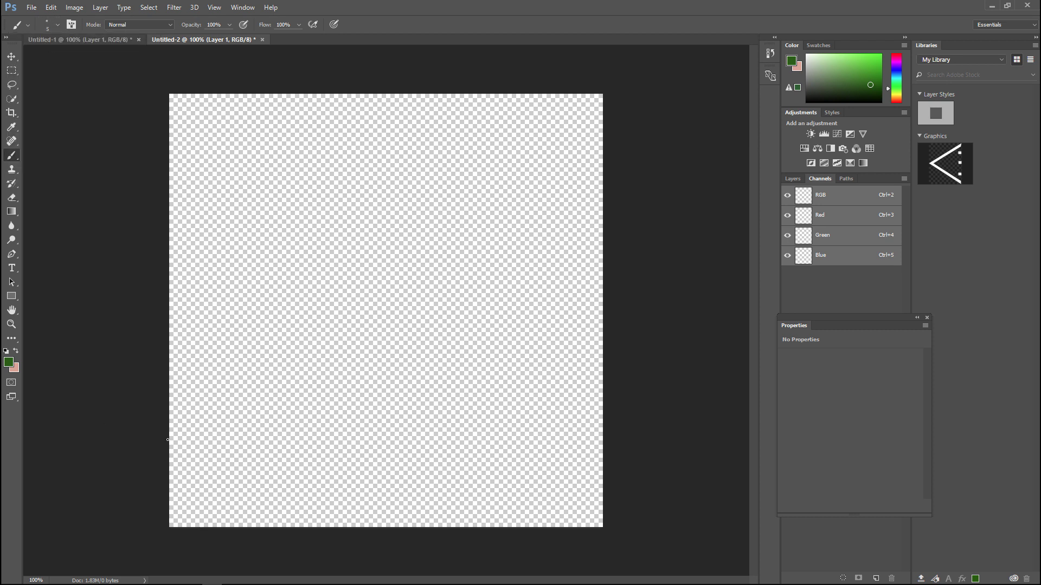
Paint dark green grass blades along the canvas bottom from left to right.
left_click_drag(175, 431, 185, 520)
left_click_drag(194, 437, 190, 527)
left_click_drag(198, 504, 194, 527)
left_click_drag(212, 442, 202, 527)
mouse_move(220, 460)
left_mouse_down()
mouse_move(224, 525)
mouse_move(247, 526)
left_mouse_up()
left_click_drag(272, 472, 287, 526)
left_click_drag(320, 452, 322, 526)
mouse_move(345, 472)
left_mouse_down()
mouse_move(340, 527)
mouse_move(353, 527)
left_mouse_up()
mouse_move(380, 527)
left_mouse_down()
mouse_move(384, 466)
mouse_move(398, 527)
left_mouse_up()
mouse_move(423, 493)
left_mouse_down()
mouse_move(427, 527)
mouse_move(449, 527)
left_mouse_up()
left_click_drag(459, 477, 458, 527)
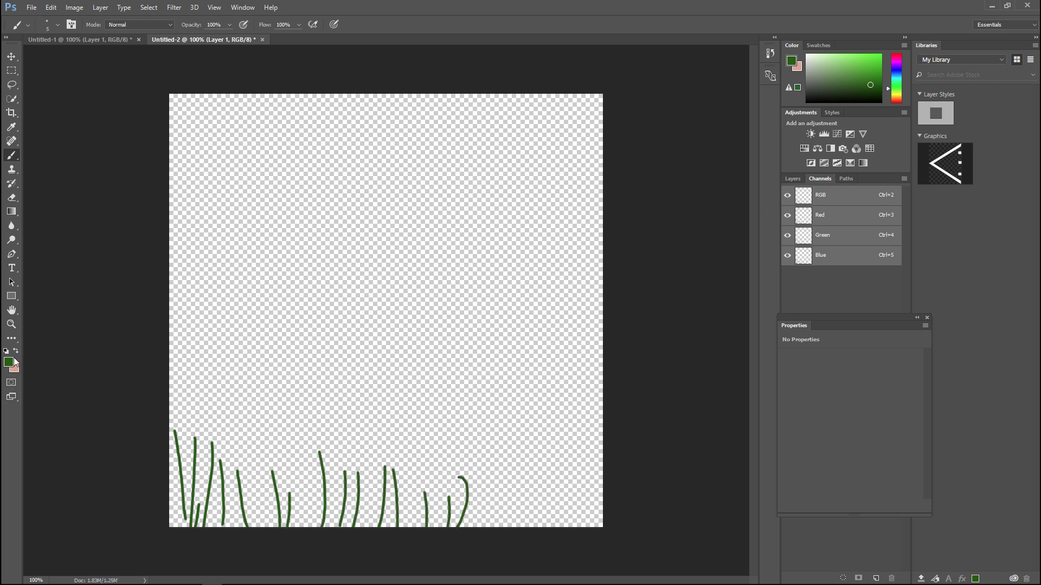
Change the foreground colour to a bright green.
left_click(12, 362)
left_click_drag(482, 180, 513, 152)
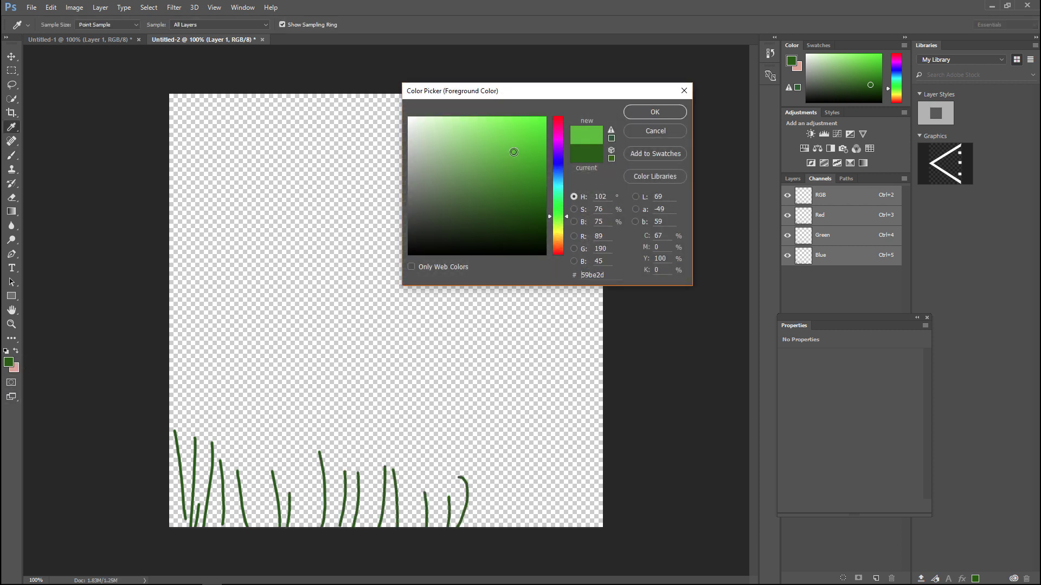
left_click(267, 529)
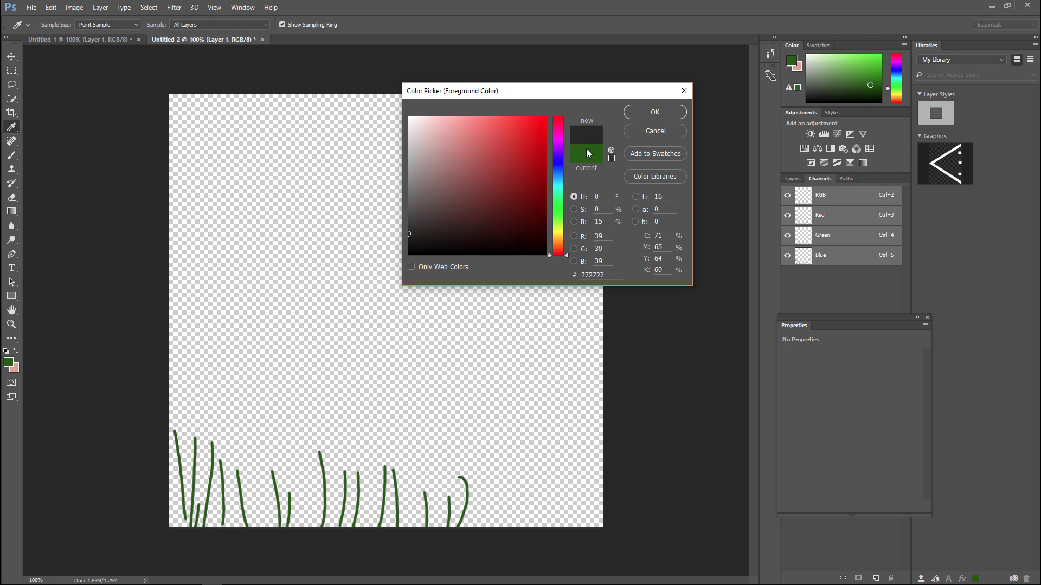
left_click(586, 149)
left_click(530, 133)
left_click(645, 111)
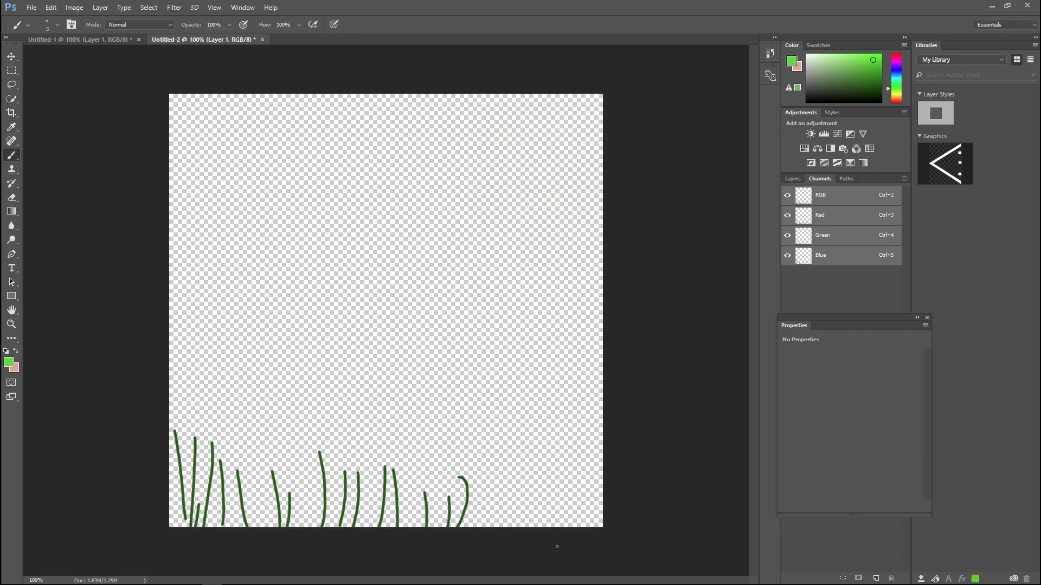
Paint bright green blades along the bottom and a wavy bright green line above them.
left_click_drag(554, 513, 551, 526)
left_click_drag(528, 469, 526, 526)
left_click_drag(484, 471, 481, 526)
mouse_move(441, 485)
left_mouse_down()
mouse_move(438, 526)
mouse_move(416, 526)
left_mouse_up()
left_click_drag(383, 504, 380, 523)
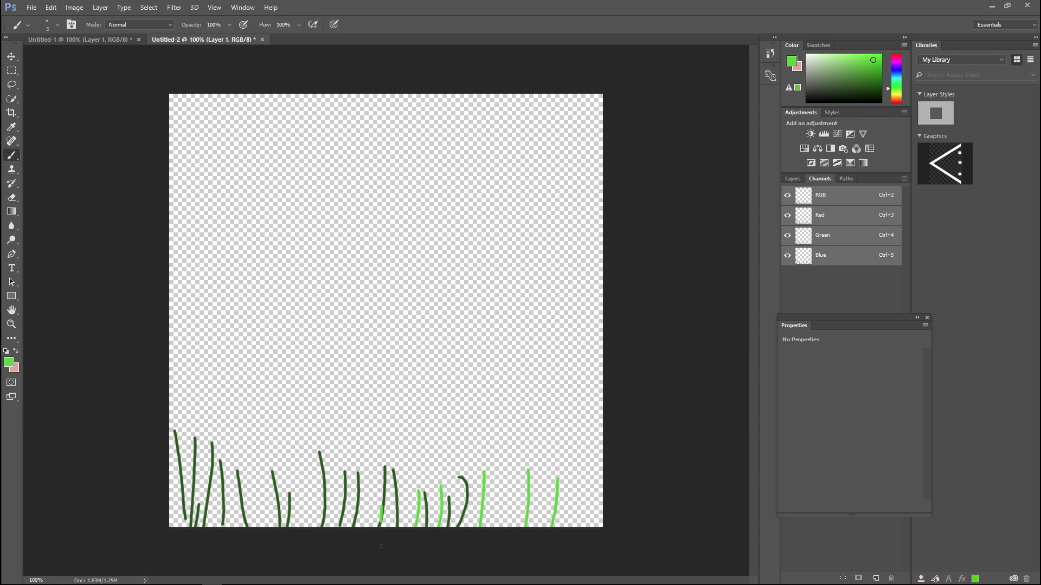
mouse_move(161, 439)
left_mouse_down()
mouse_move(257, 429)
mouse_move(368, 451)
mouse_move(610, 425)
left_mouse_up()
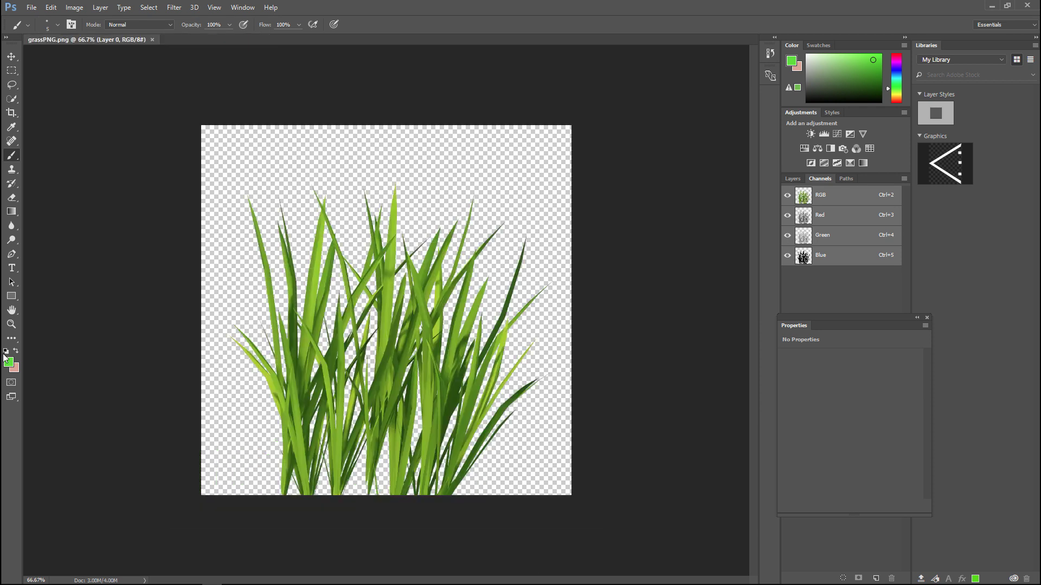
Save the grass image as grassPNG.png on the Desktop, replacing the existing copy.
key("F9")
left_click(31, 7)
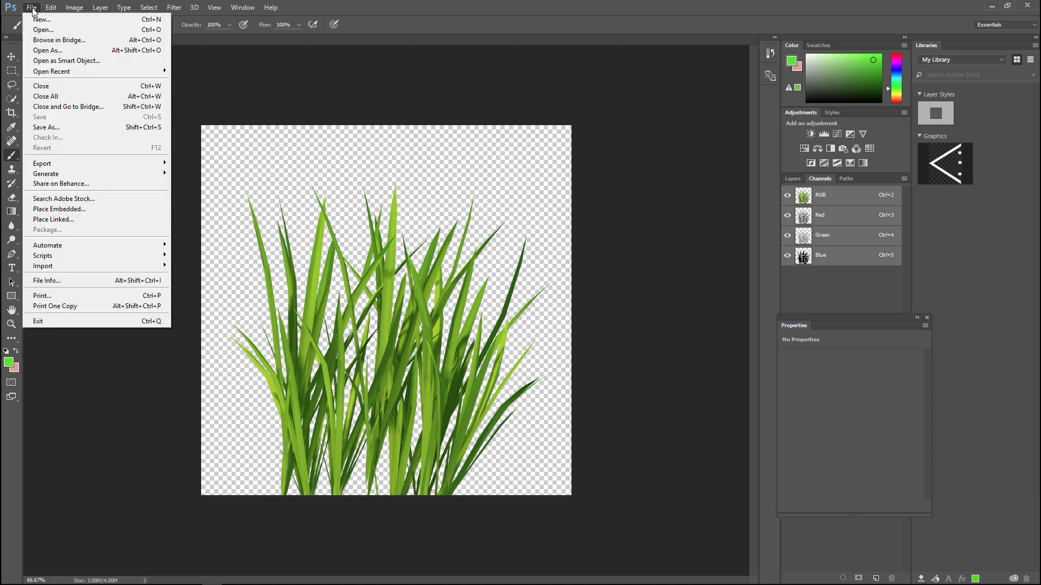
left_click(61, 132)
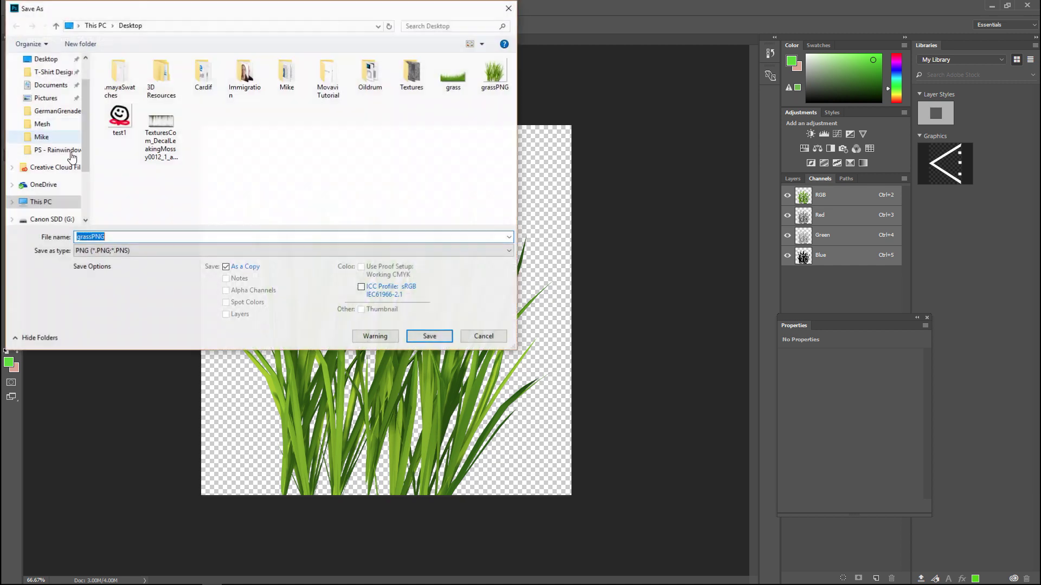
left_click(453, 75)
left_click(495, 75)
left_click(442, 337)
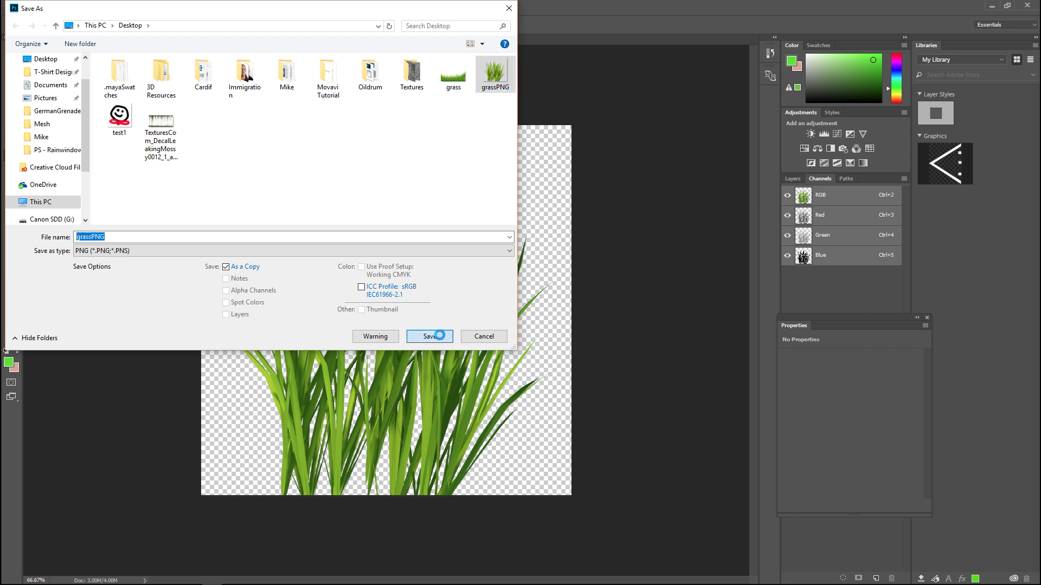
left_click(534, 300)
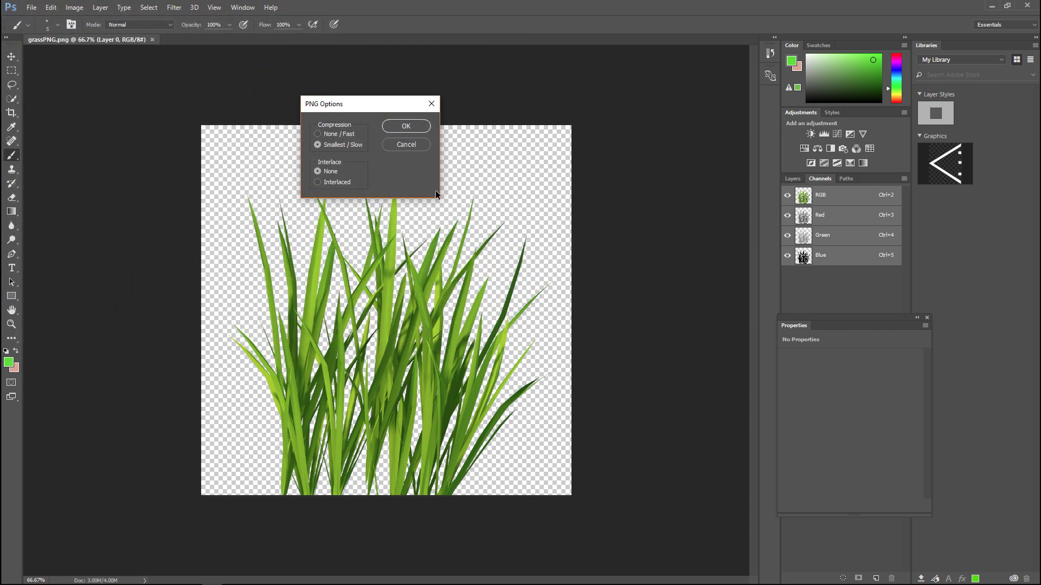
left_click(404, 126)
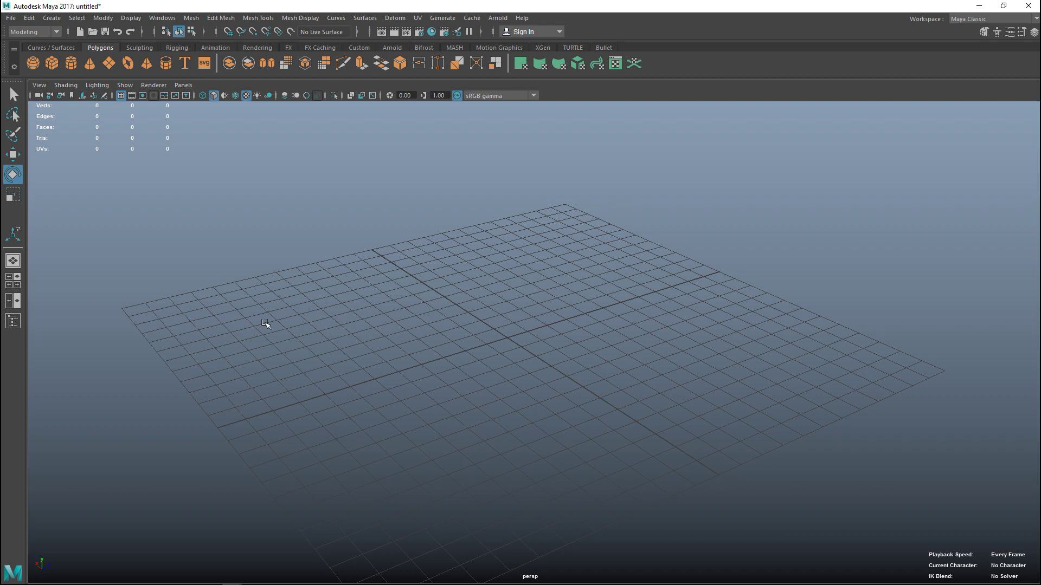
Create a polygon plane with width and height subdivisions of 1.
left_click(111, 63)
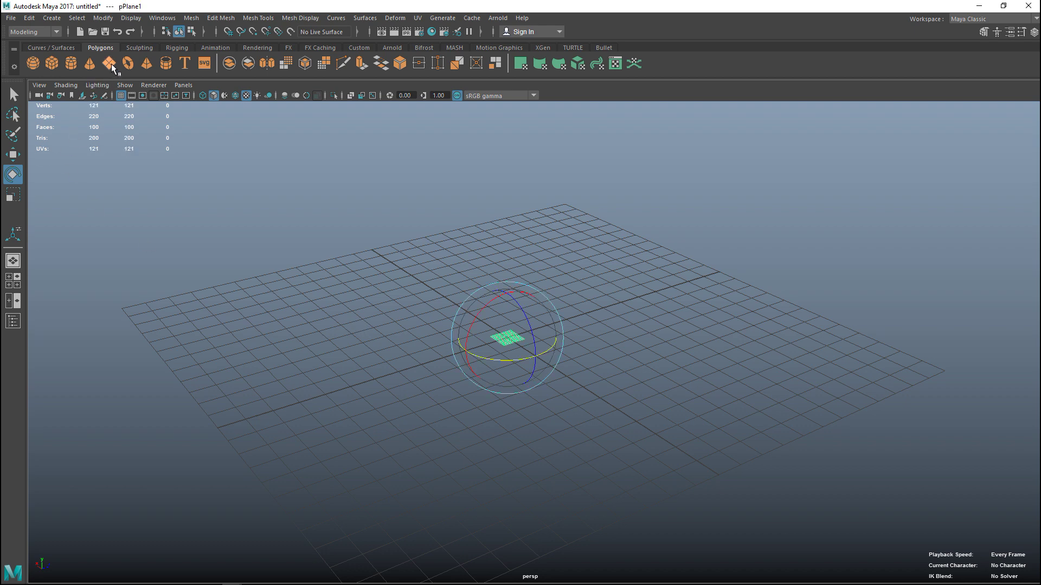
scroll(565, 354, "up", 6)
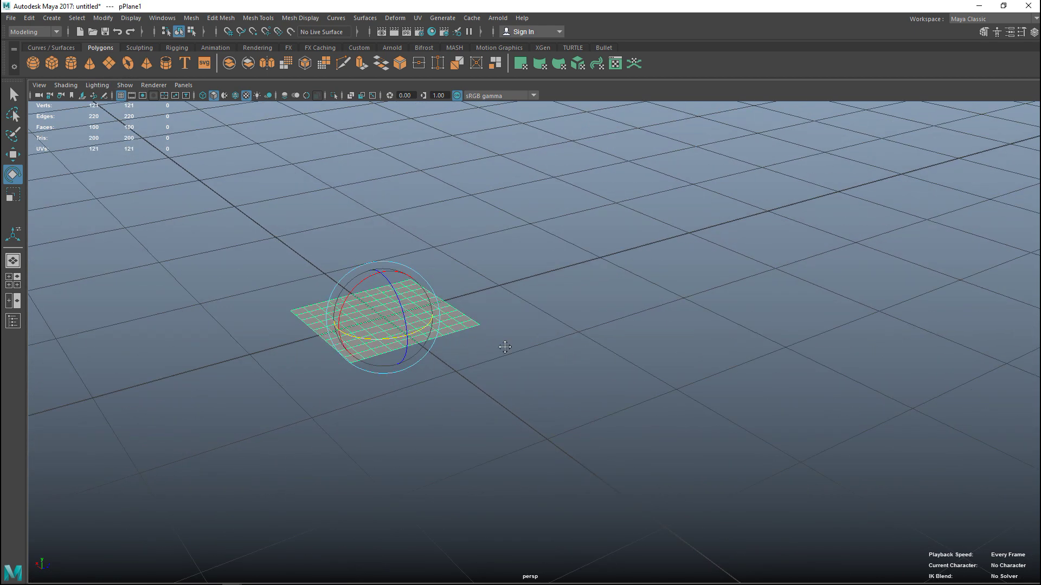
middle_click_drag(507, 343, 402, 480, "alt")
scroll(726, 390, "up", 5)
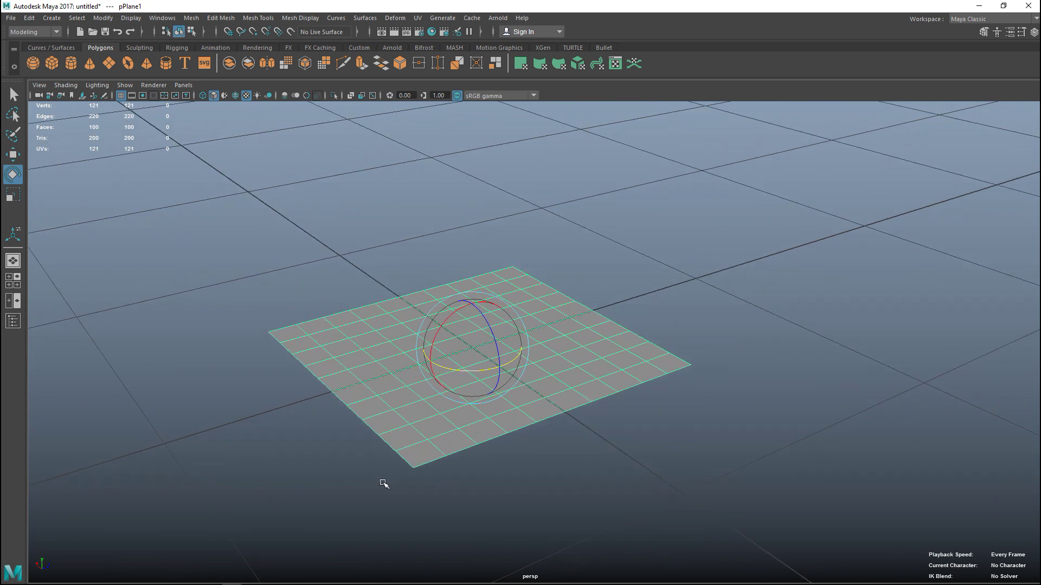
key("ctrl+a")
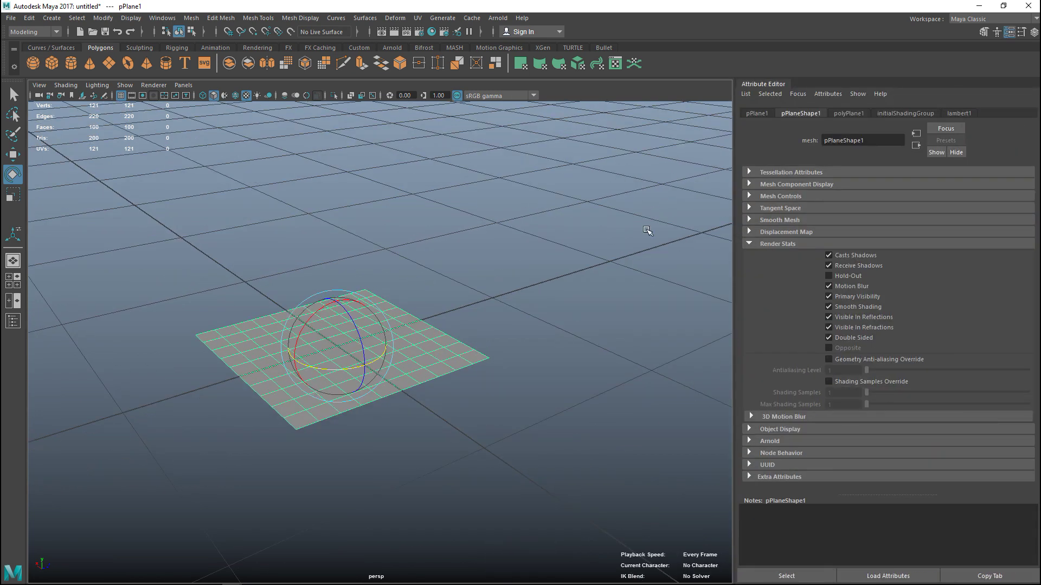
left_click(846, 113)
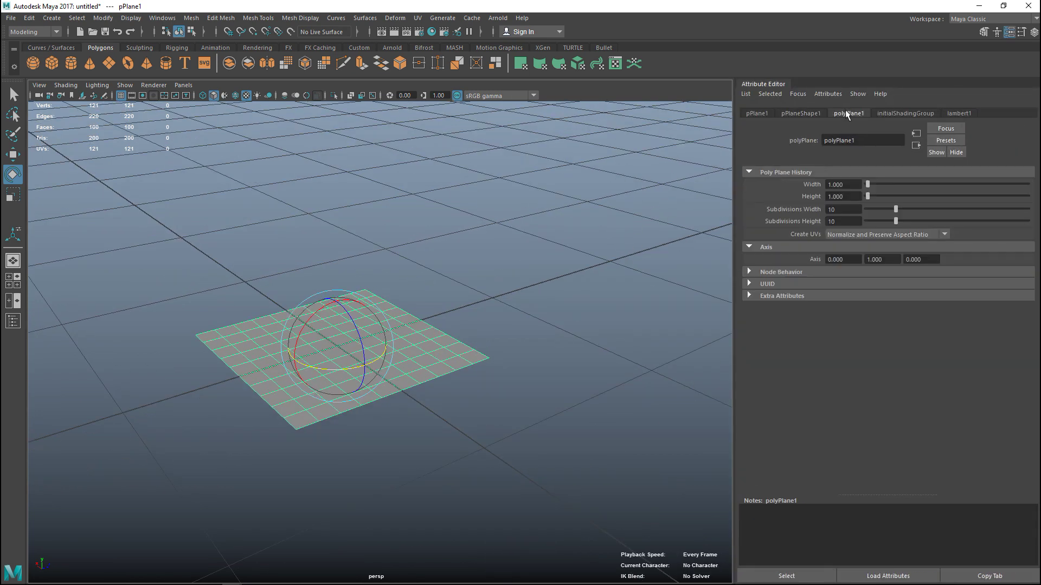
left_click(849, 210)
key("Tab")
type("1")
key("Return")
Rotate the plane to stand upright on the grid.
left_click_drag(436, 331, 478, 307, "alt")
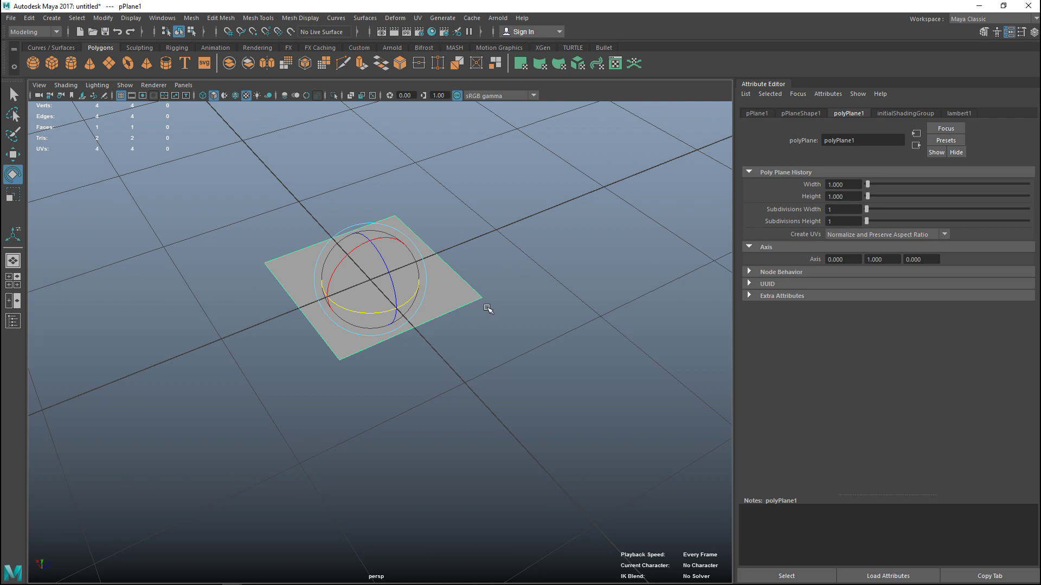
left_click_drag(381, 259, 412, 331)
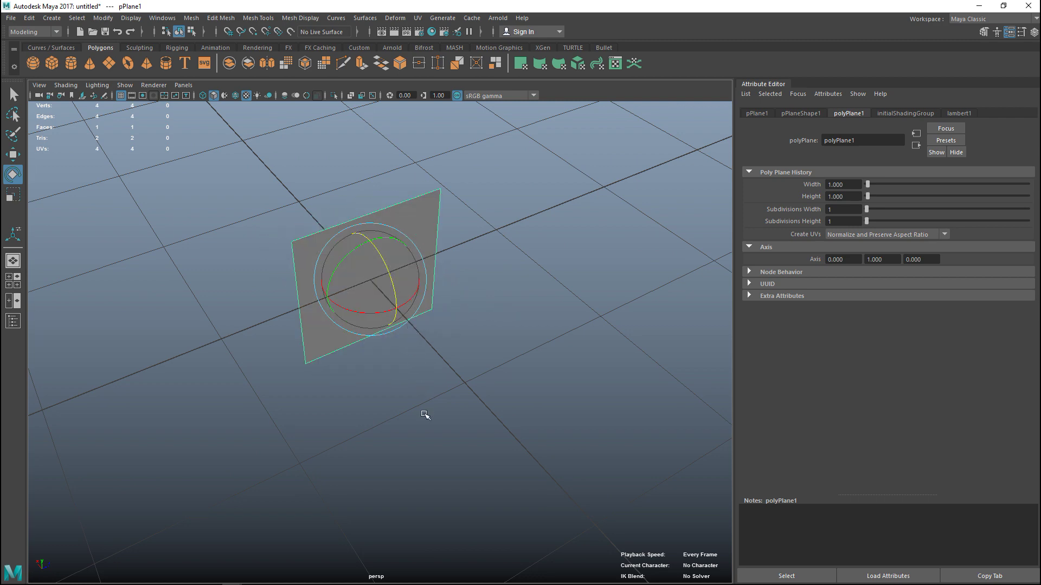
mouse_move(423, 414)
left_mouse_down("alt")
mouse_move(520, 376)
mouse_move(498, 395)
mouse_move(427, 396)
left_mouse_up("alt")
middle_click_drag(428, 396, 482, 410, "alt")
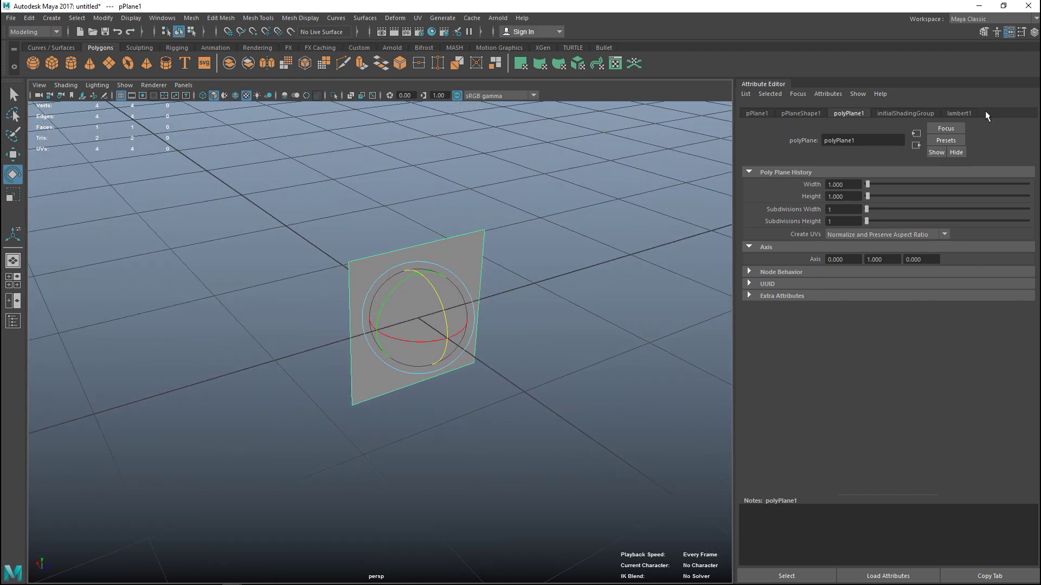
Drive the plane's lambert1 colour with a File texture loading grassPNG.png.
left_click(959, 113)
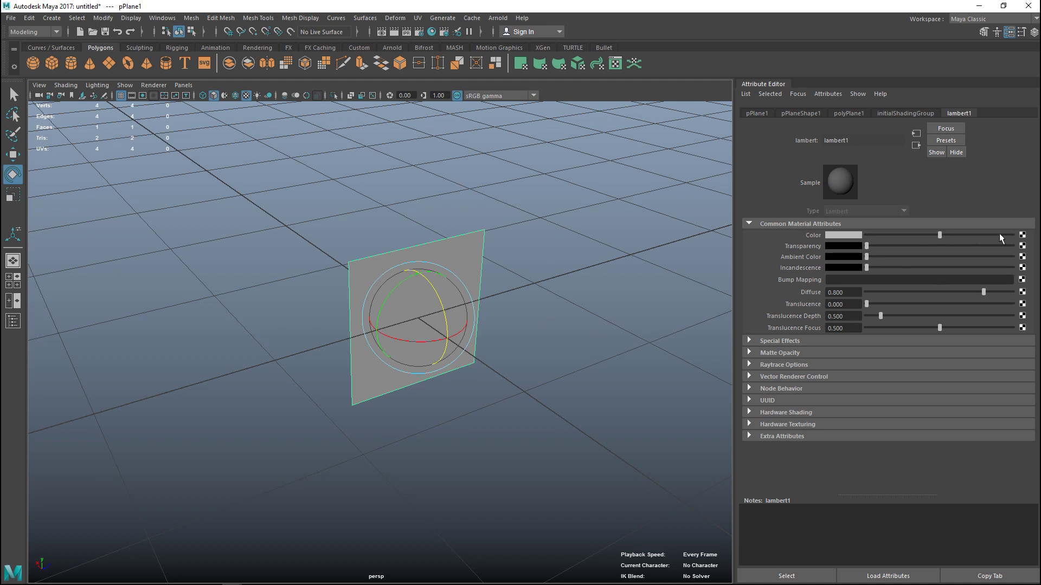
left_click(1023, 236)
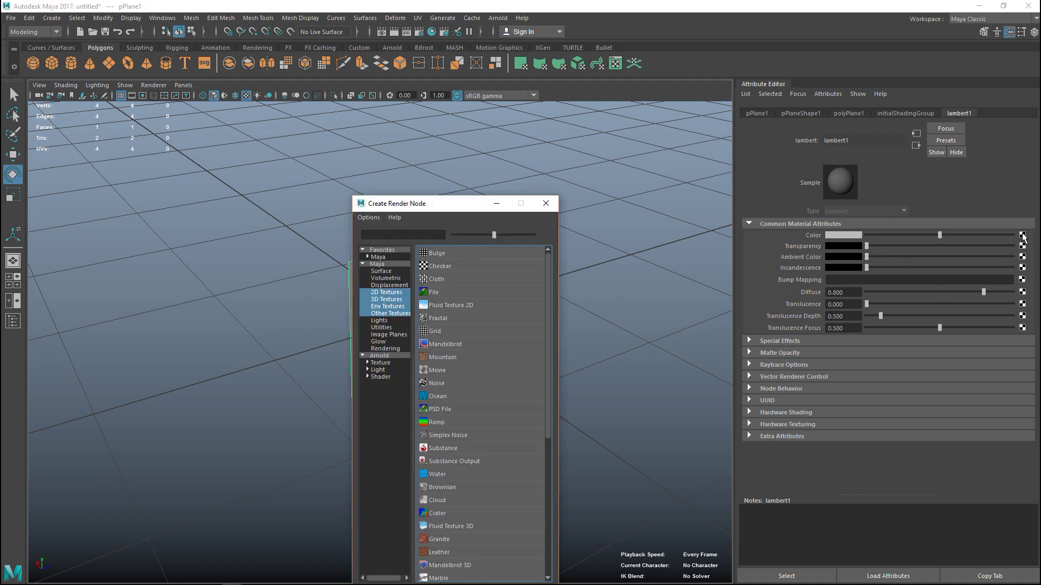
left_click(436, 293)
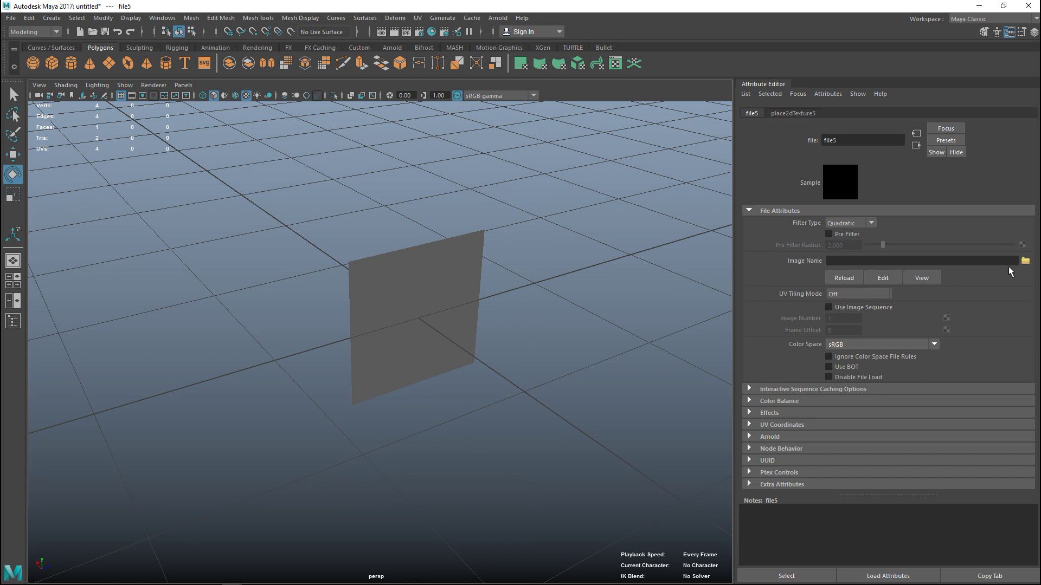
left_click(1025, 262)
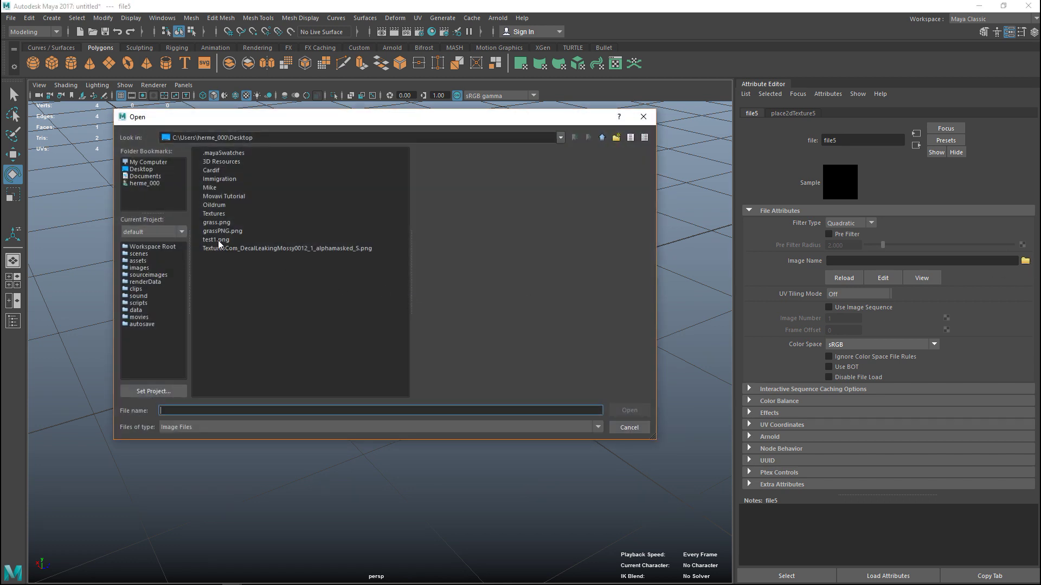
left_click(217, 232)
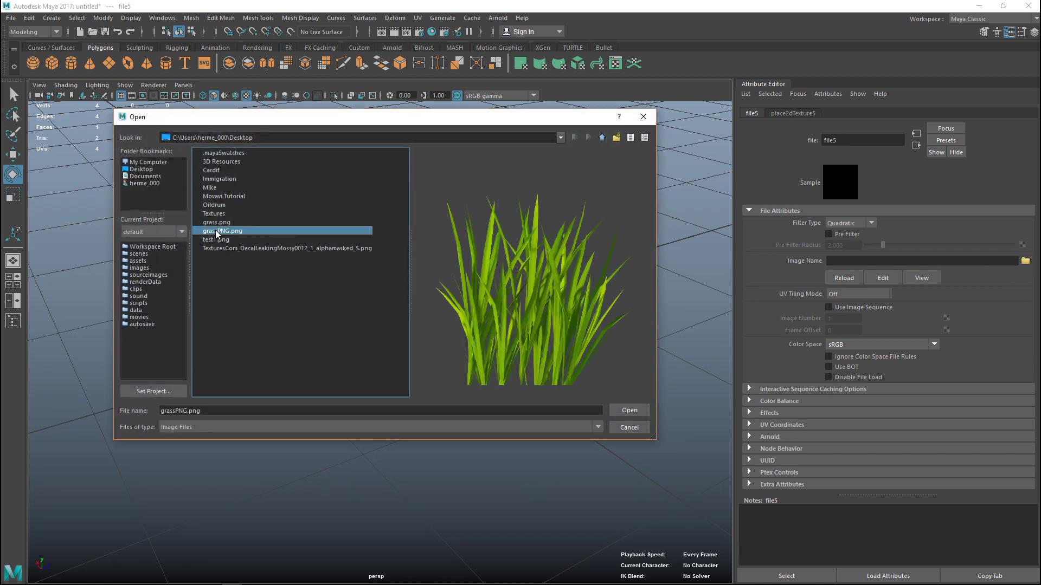
left_click(629, 410)
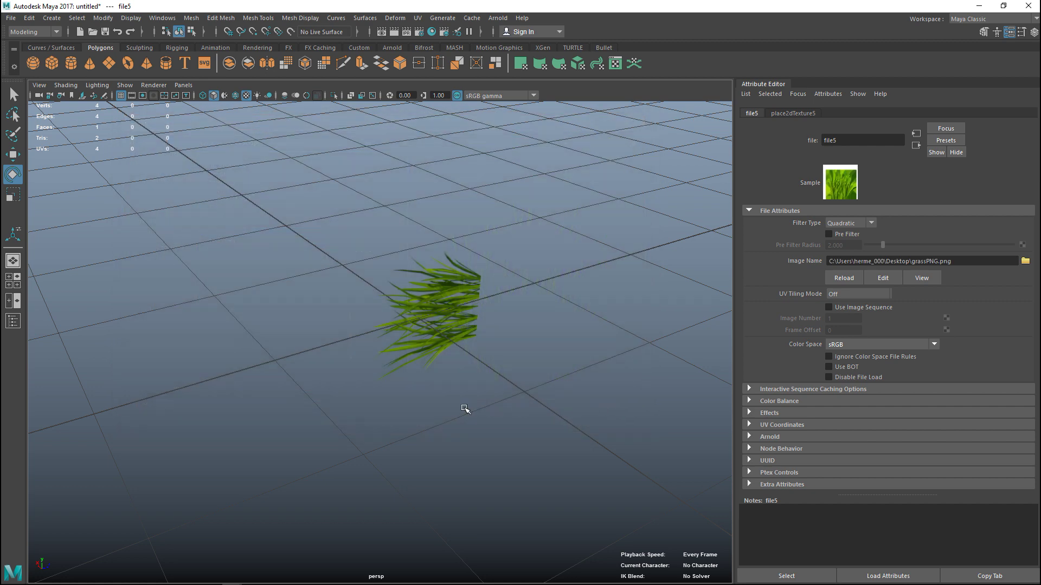
Turn the grass plane to face the camera.
left_click(458, 263)
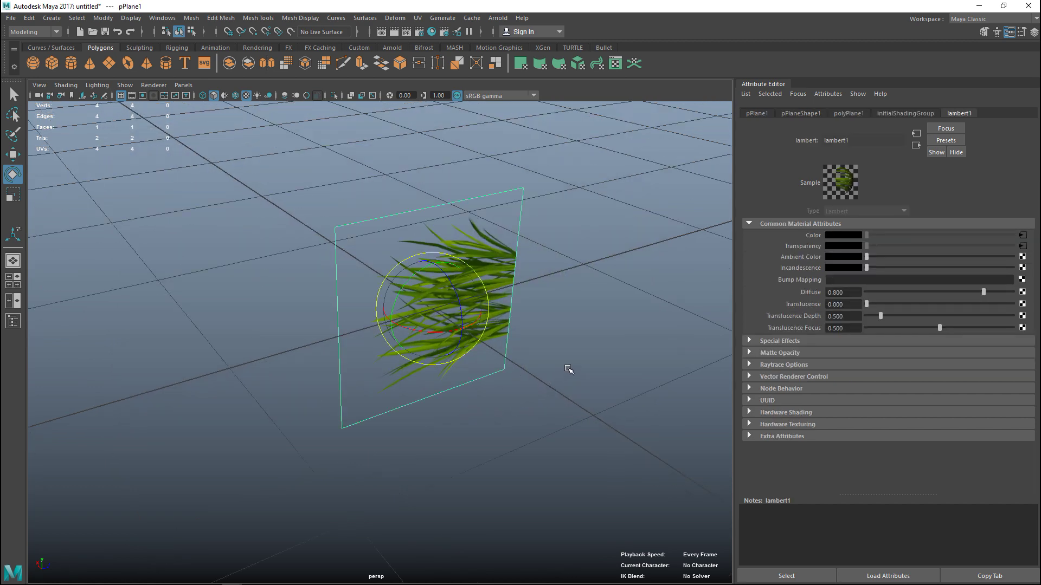
left_click_drag(403, 289, 461, 292)
scroll(517, 390, "up", 3)
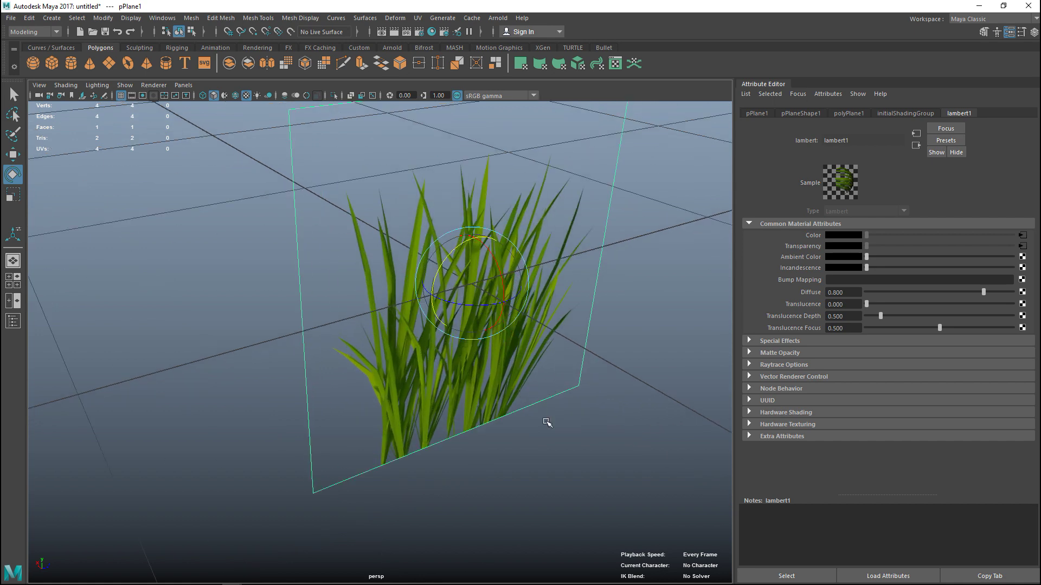
left_click_drag(553, 423, 445, 515, "alt")
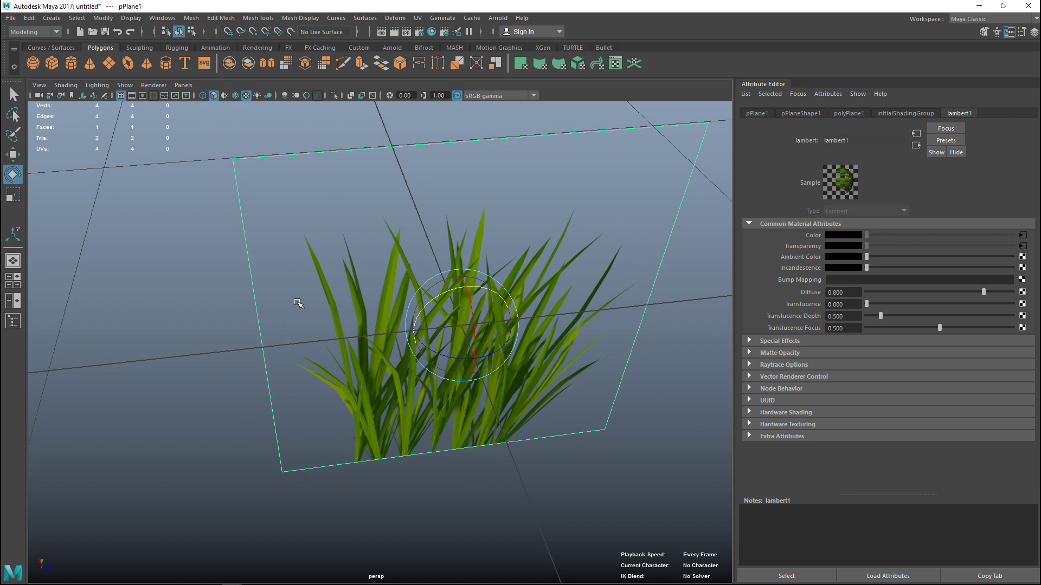
scroll(432, 441, "down", 3)
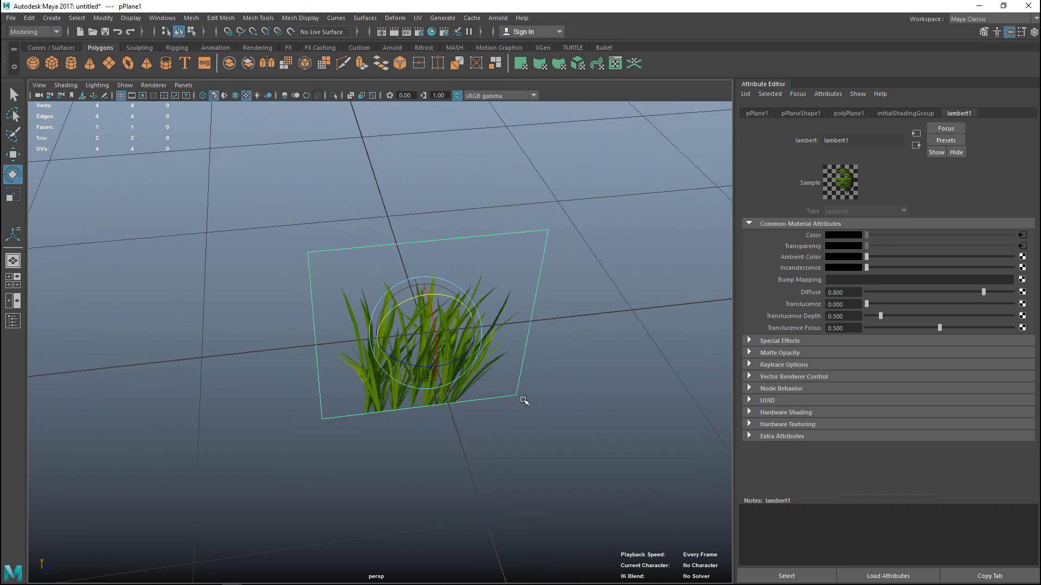
Raise the grass plane upward and bring the view level and closer to it.
key("w")
left_click_drag(432, 288, 435, 186)
left_click_drag(432, 344, 415, 438, "alt")
middle_click_drag(414, 438, 433, 492, "alt")
right_click_drag(436, 490, 413, 443, "alt")
Duplicate the grass plane and slide the copy sideways and back into place.
key("ctrl+d")
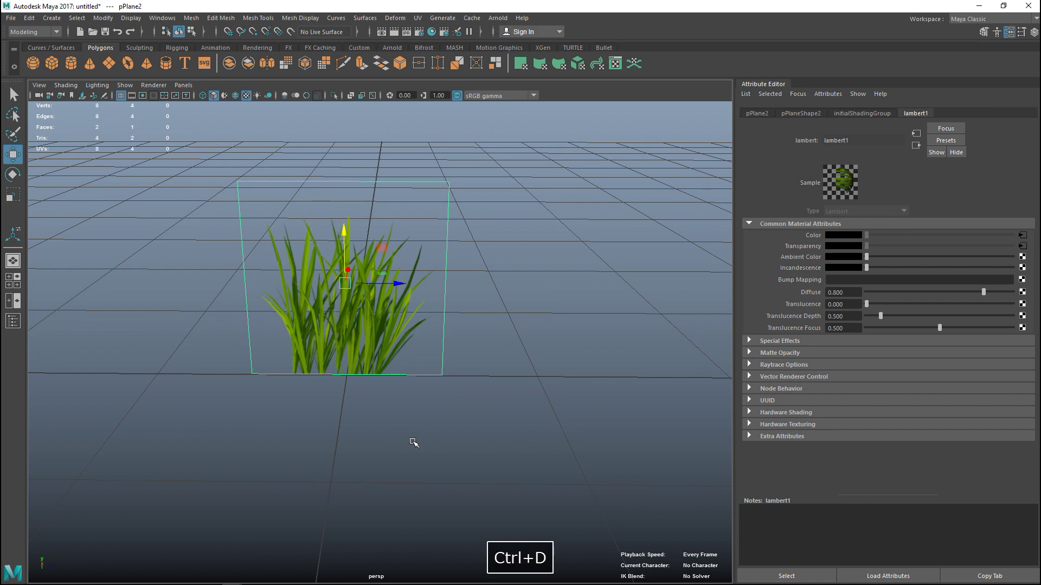
left_click_drag(401, 283, 277, 307)
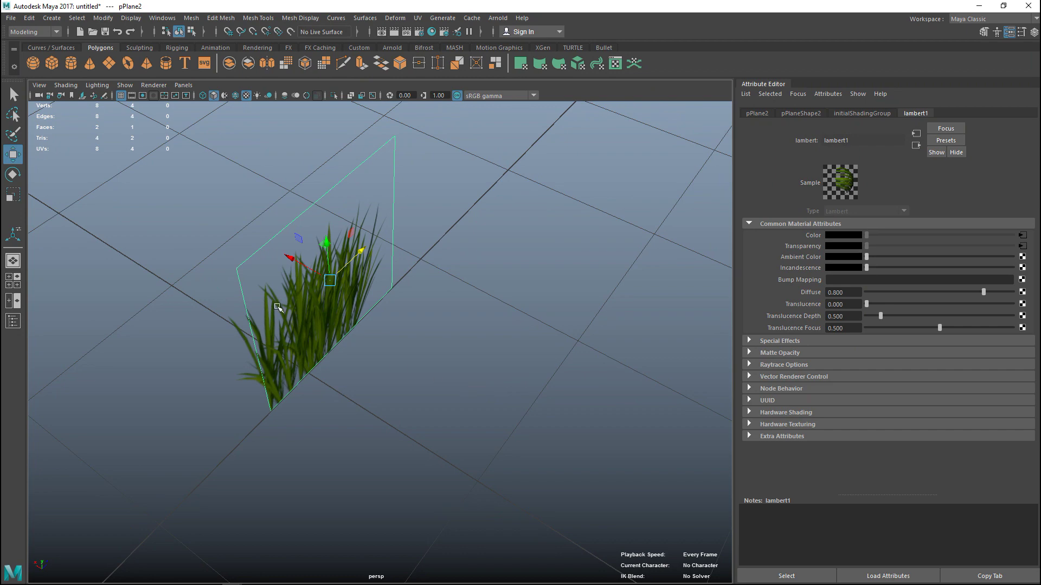
left_click_drag(288, 257, 269, 245)
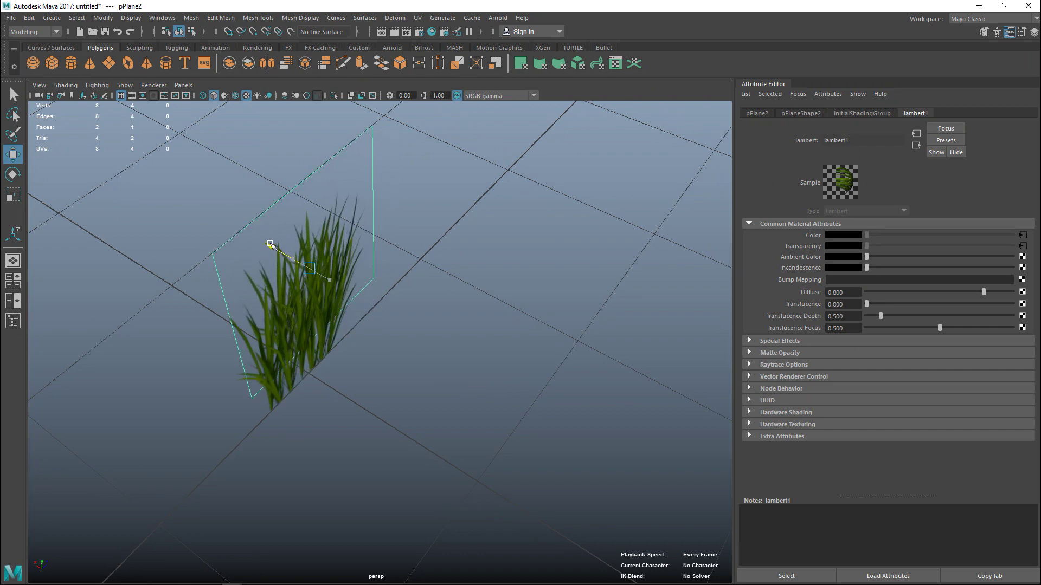
Nudge the copy slightly and orbit down to a level, head-on view of the grass.
left_click_drag(313, 321, 384, 264, "alt")
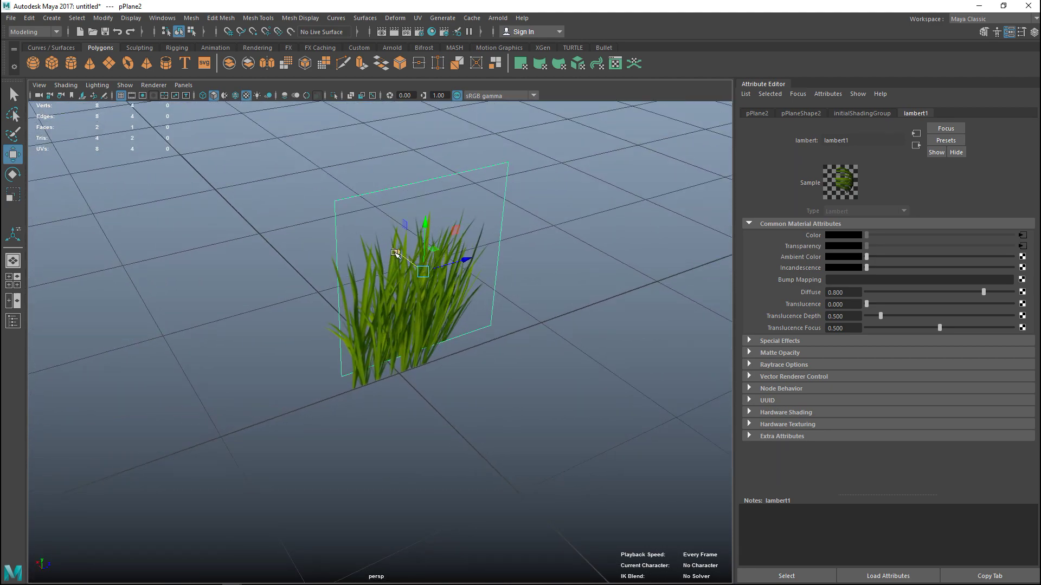
middle_click_drag(395, 245, 392, 237)
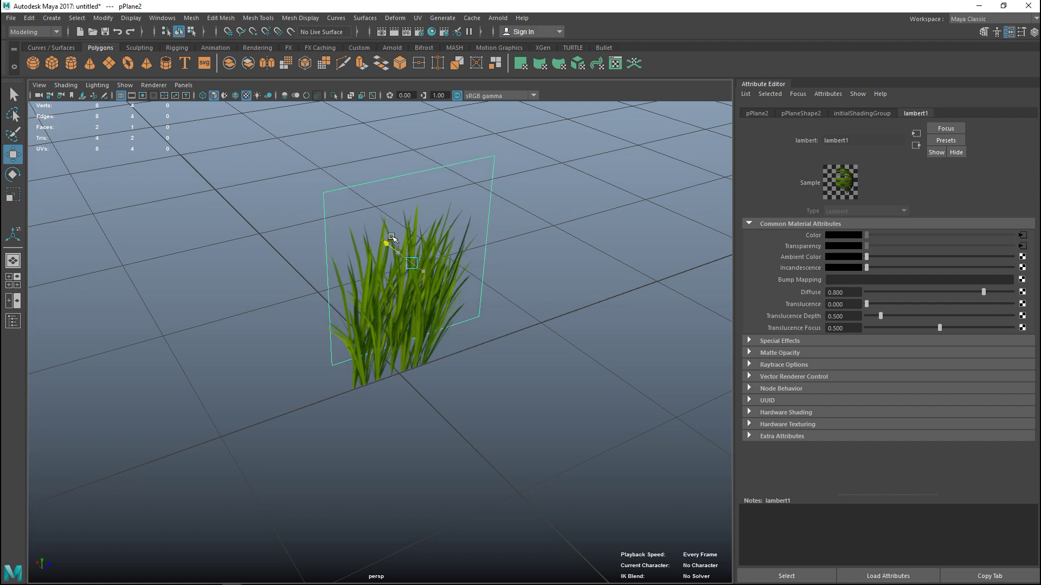
left_click_drag(391, 237, 374, 377, "alt")
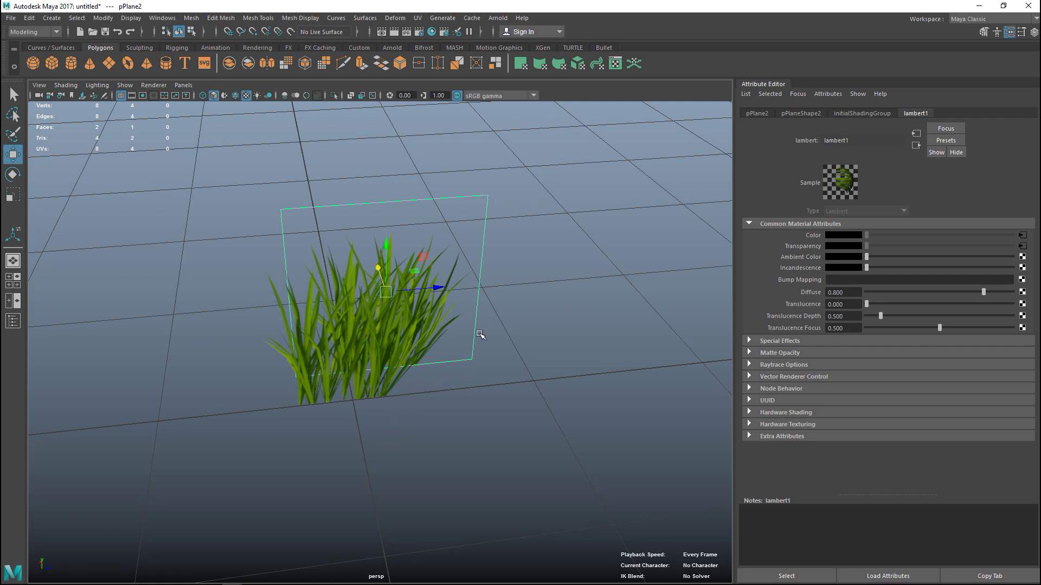
left_click_drag(479, 335, 434, 448, "alt")
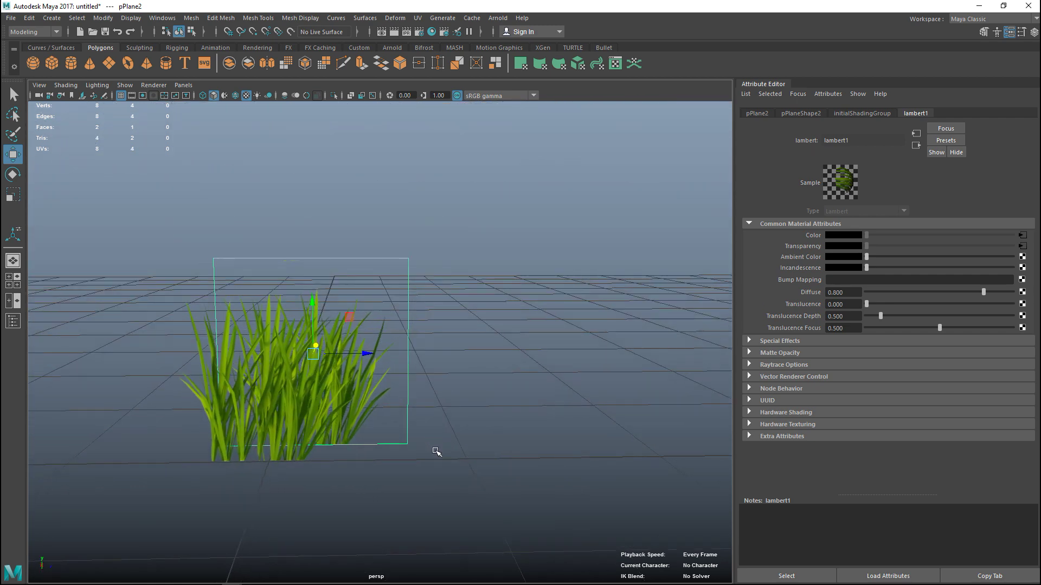
middle_click_drag(434, 448, 362, 428, "alt")
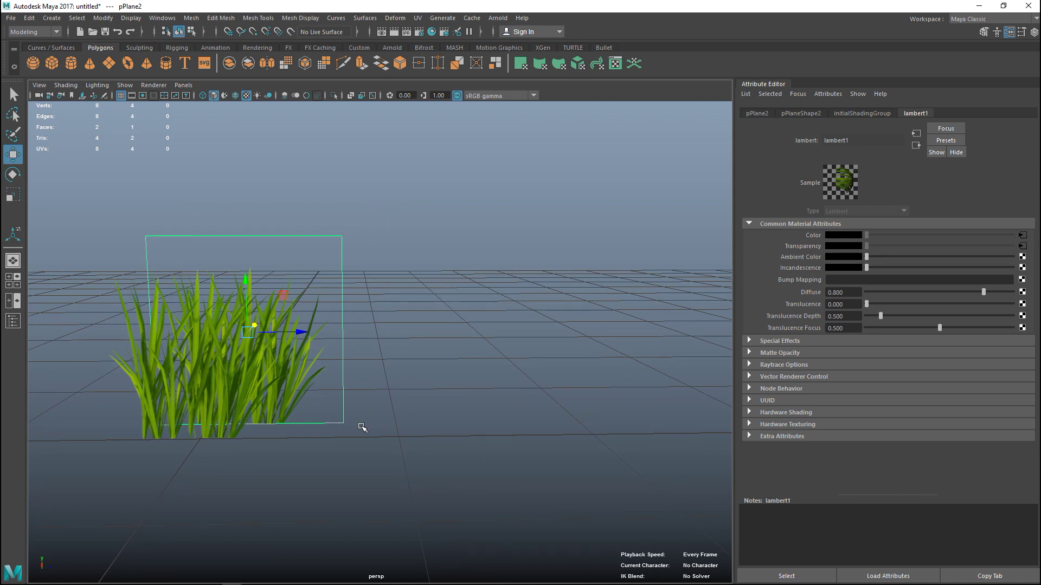
Make four Ctrl+D copies of the grass plane, spacing them in a row along X.
key("ctrl+d")
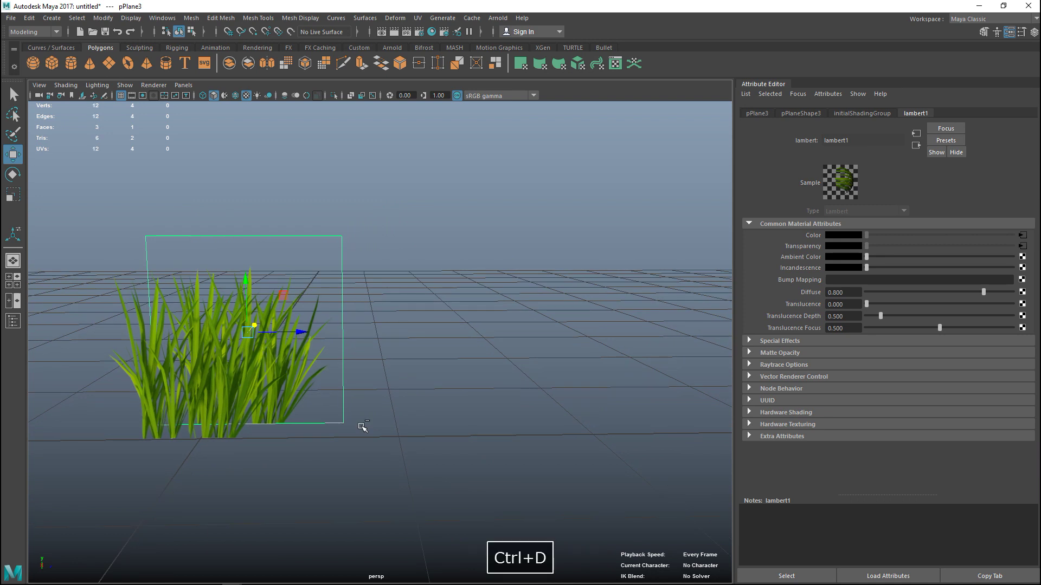
left_click_drag(304, 332, 362, 343)
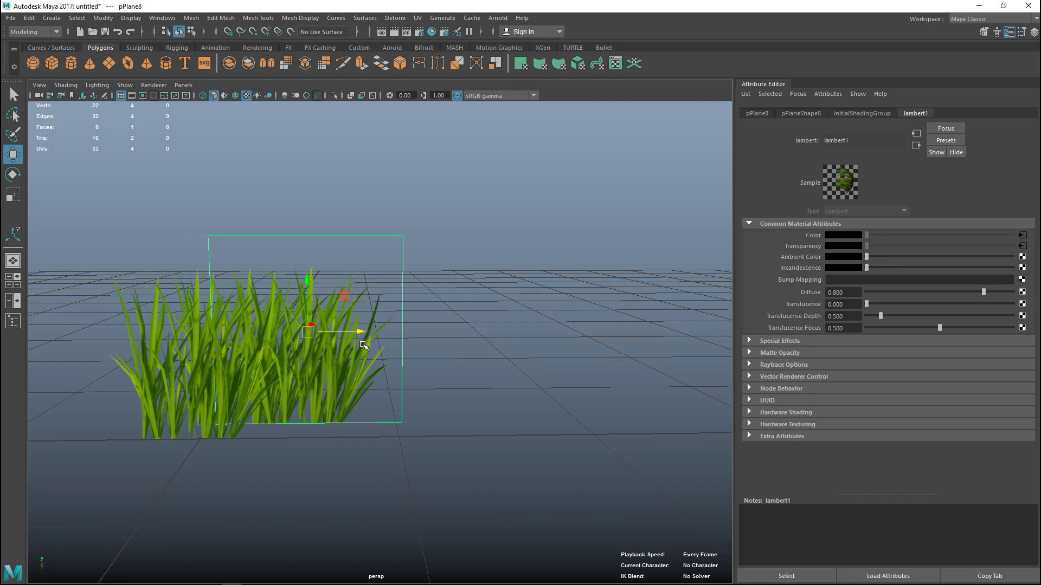
key("ctrl+d")
left_click_drag(363, 345, 409, 348)
key("ctrl+d")
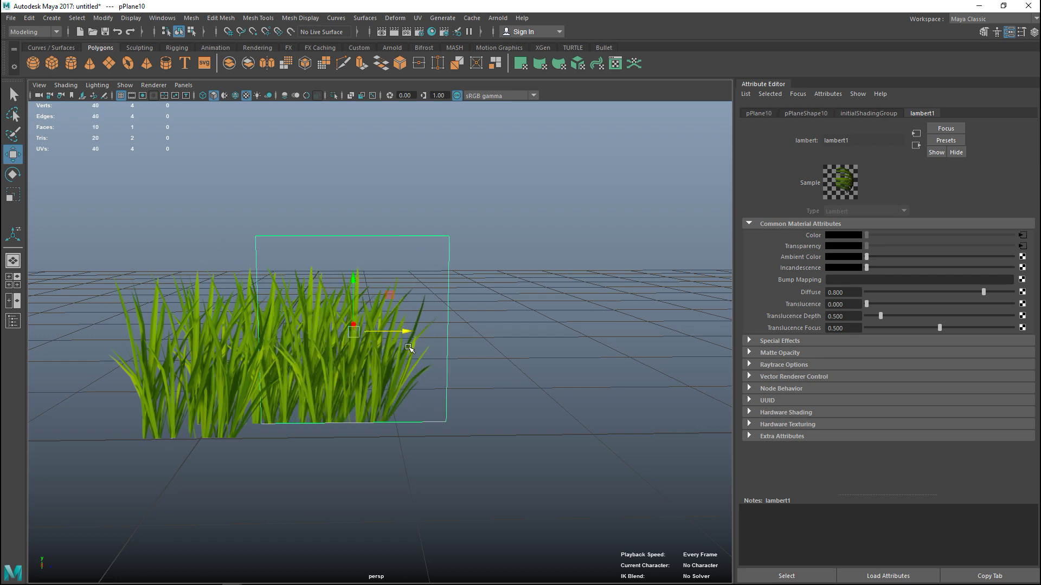
left_click_drag(355, 299, 397, 355, "alt")
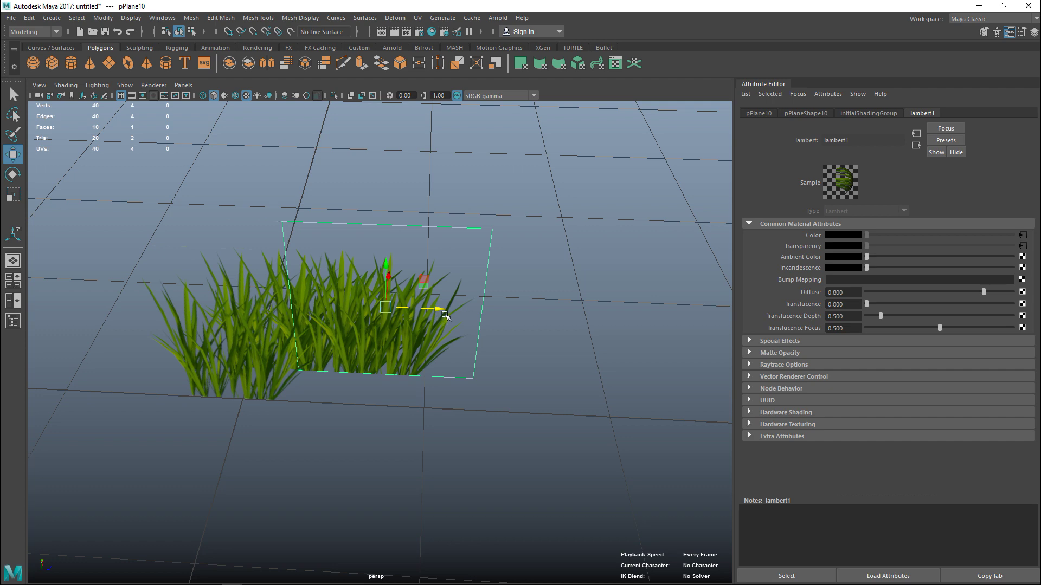
key("ctrl+d")
left_click_drag(438, 310, 471, 314)
scroll(434, 414, "down", 3)
scroll(432, 414, "up", 6)
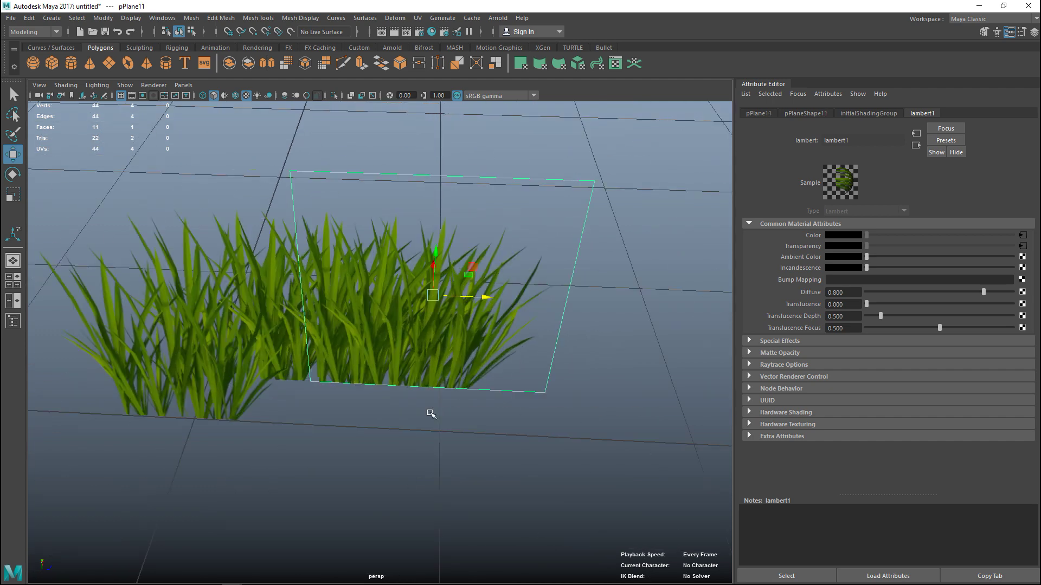
Marquee-select every grass plane and delete them, leaving the bare grid.
left_click_drag(251, 200, 609, 335)
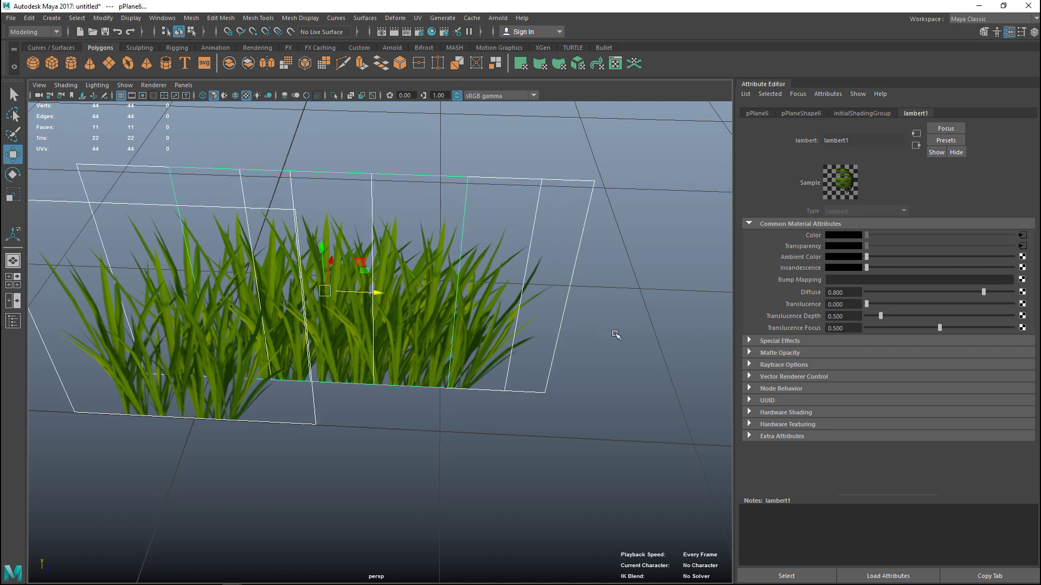
key("Delete")
mouse_move(453, 425)
middle_mouse_down("alt")
mouse_move(434, 458)
mouse_move(381, 445)
mouse_move(402, 421)
mouse_move(425, 346)
mouse_move(428, 383)
mouse_move(416, 386)
mouse_move(460, 428)
middle_mouse_up("alt")
scroll(417, 386, "down", 5)
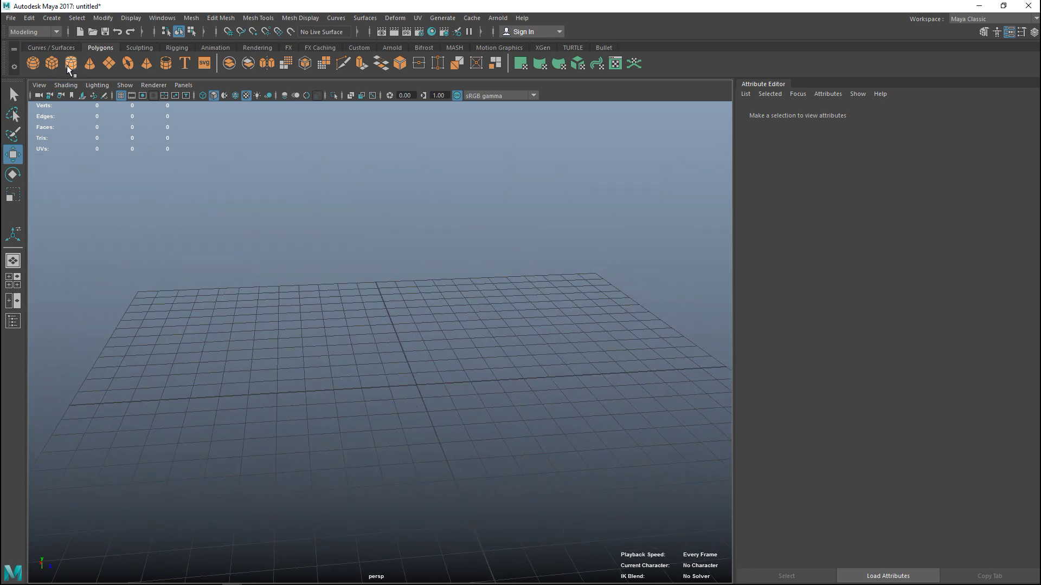
Create a polygon cylinder and assign it a new Lambert material.
left_click(70, 63)
scroll(490, 423, "up", 2)
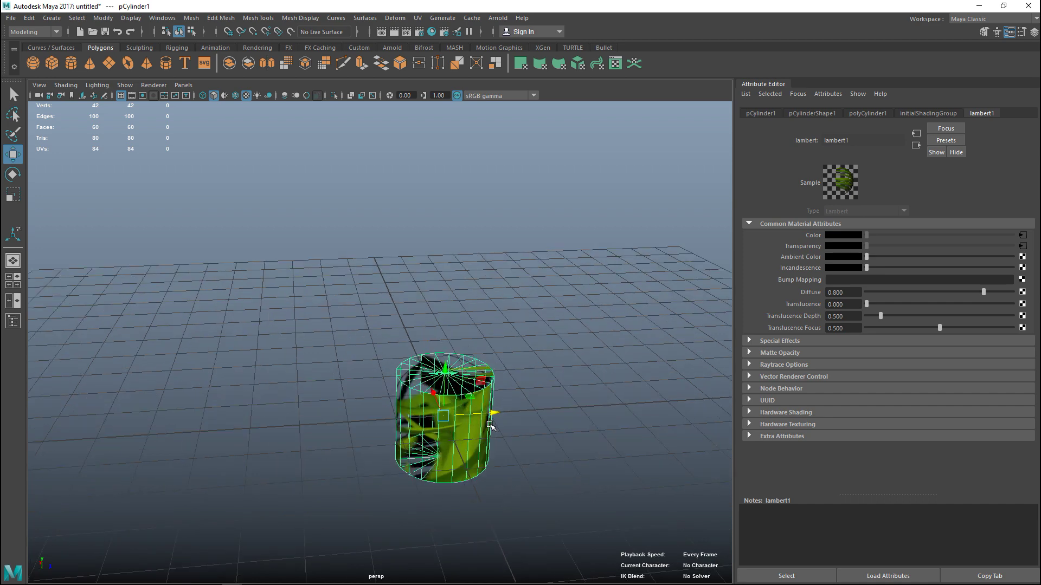
scroll(497, 456, "up", 3)
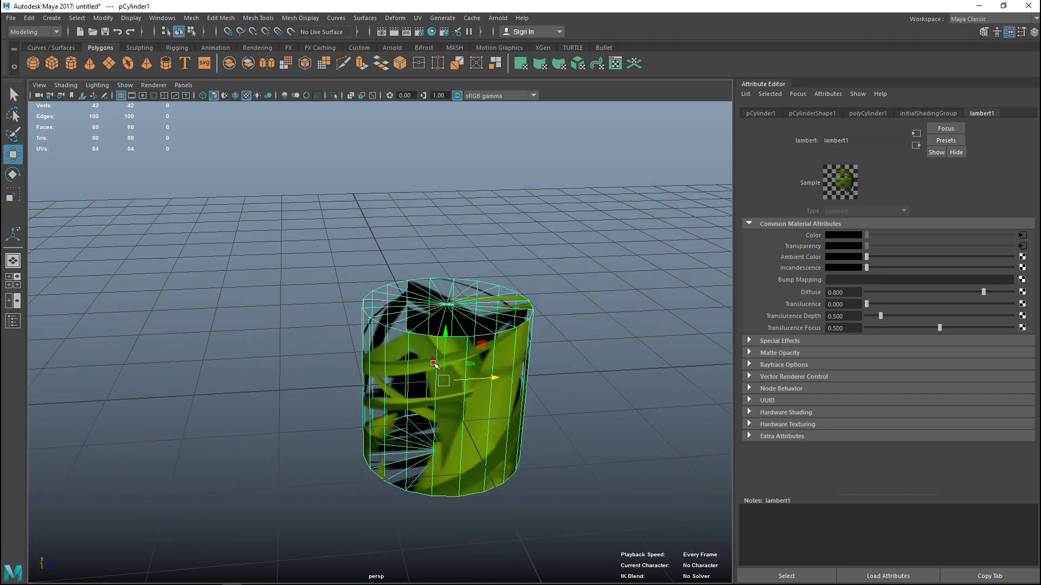
right_click_drag(457, 348, 451, 541)
left_click(430, 253)
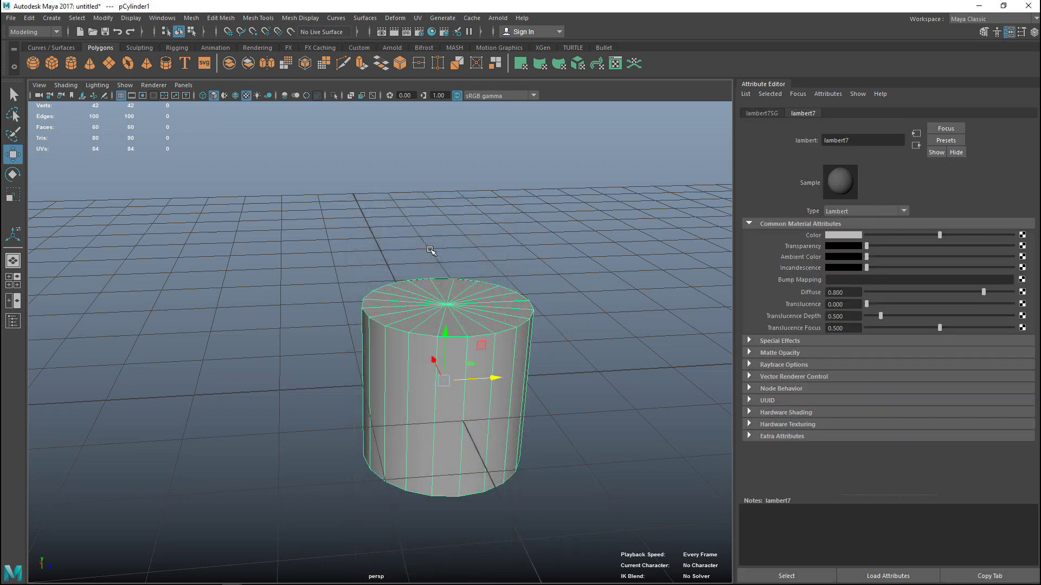
In polyCylinder1, set Subdivisions Axis to 8 and Subdivisions Caps to 0.
left_click(524, 241)
left_click(470, 366)
scroll(475, 415, "down", 2)
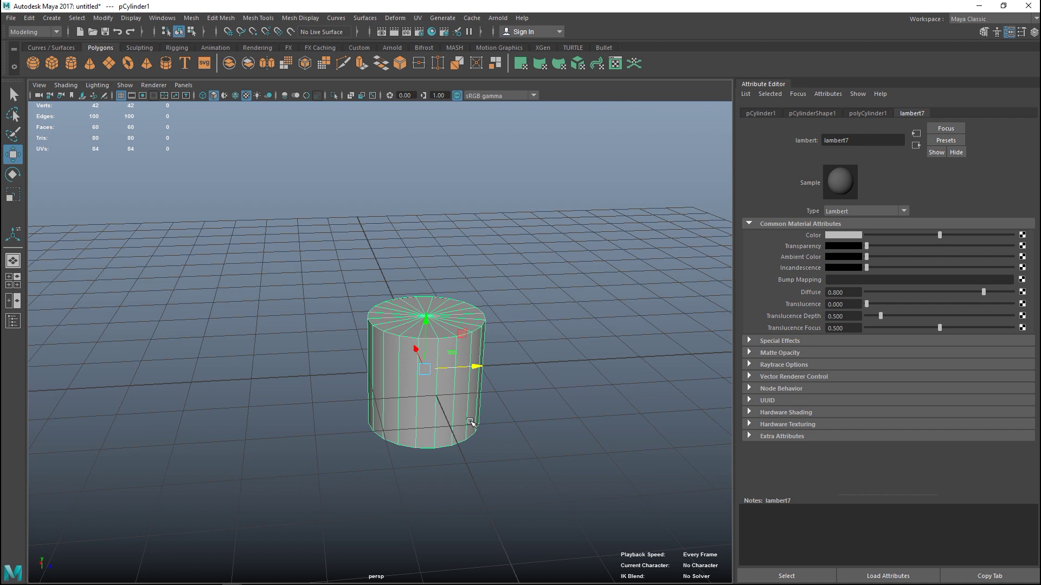
left_click(811, 114)
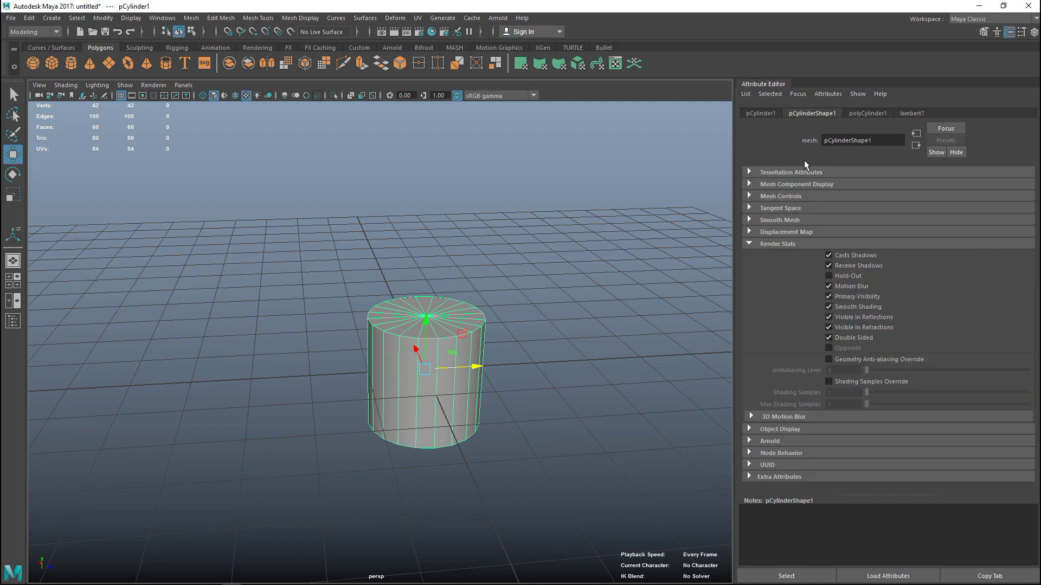
left_click(760, 113)
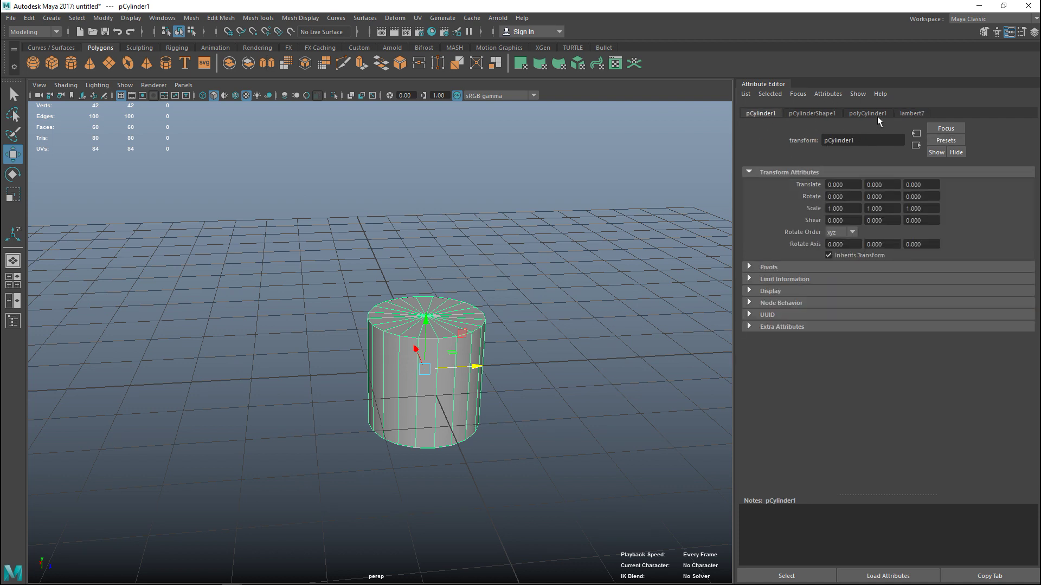
left_click(877, 115)
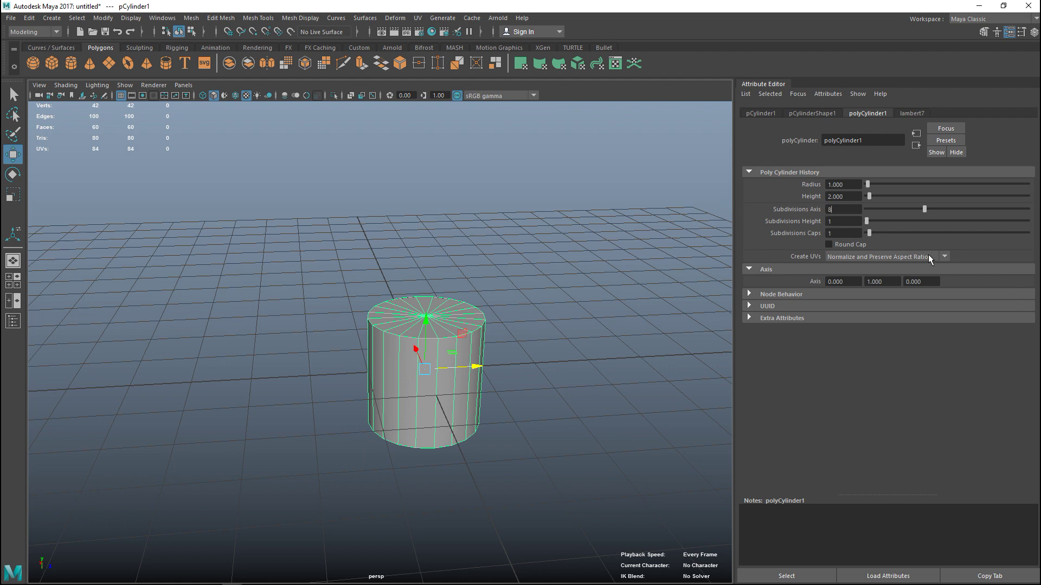
key("Tab")
key("Tab")
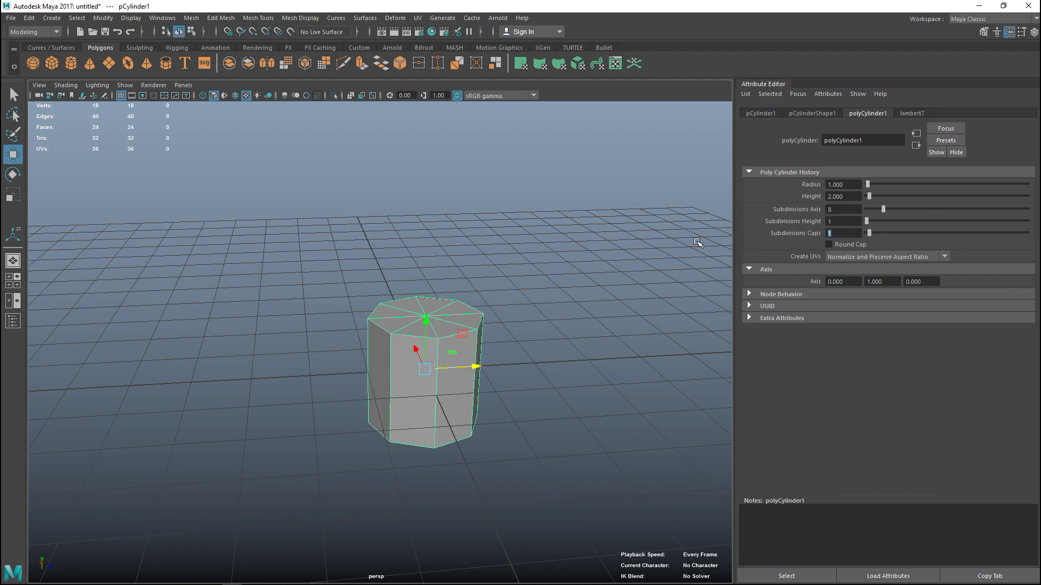
type("0")
key("Return")
scroll(534, 347, "up", 2)
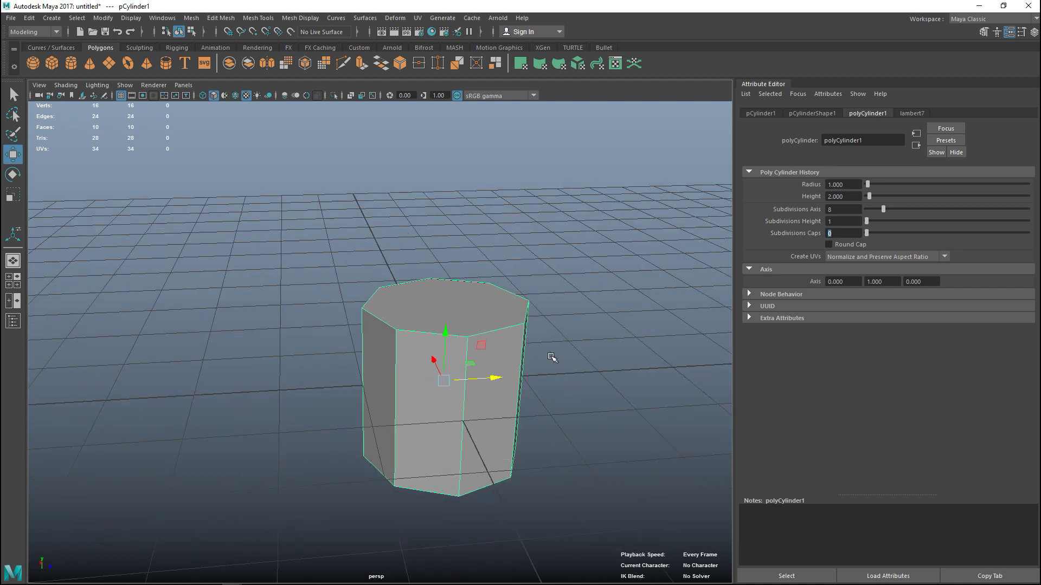
Select the cylinder's top face, shrink it slightly, then extrude and raise it.
scroll(434, 347, "up", 2)
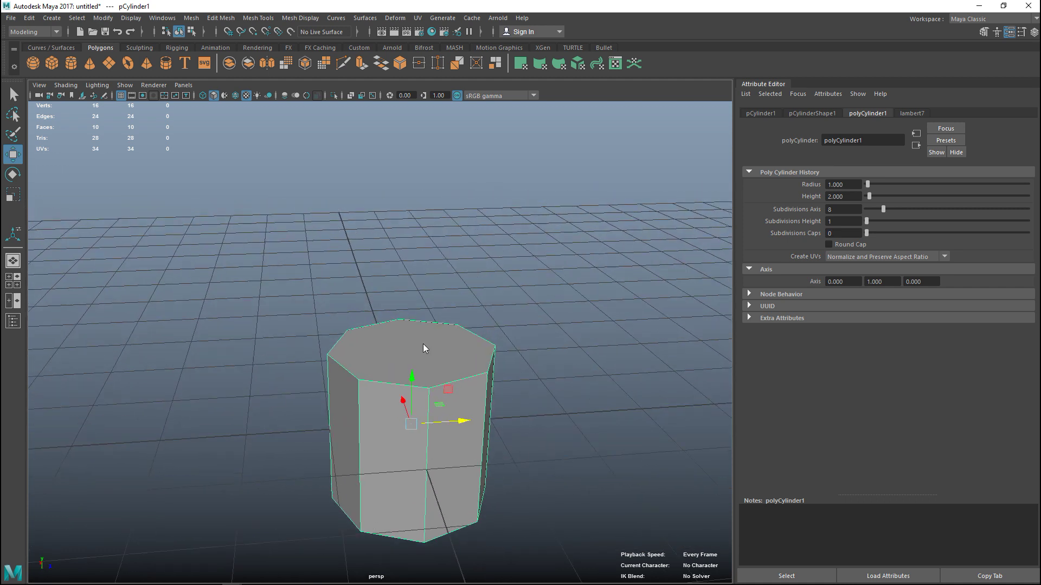
right_click_drag(423, 344, 414, 307)
left_click(426, 339)
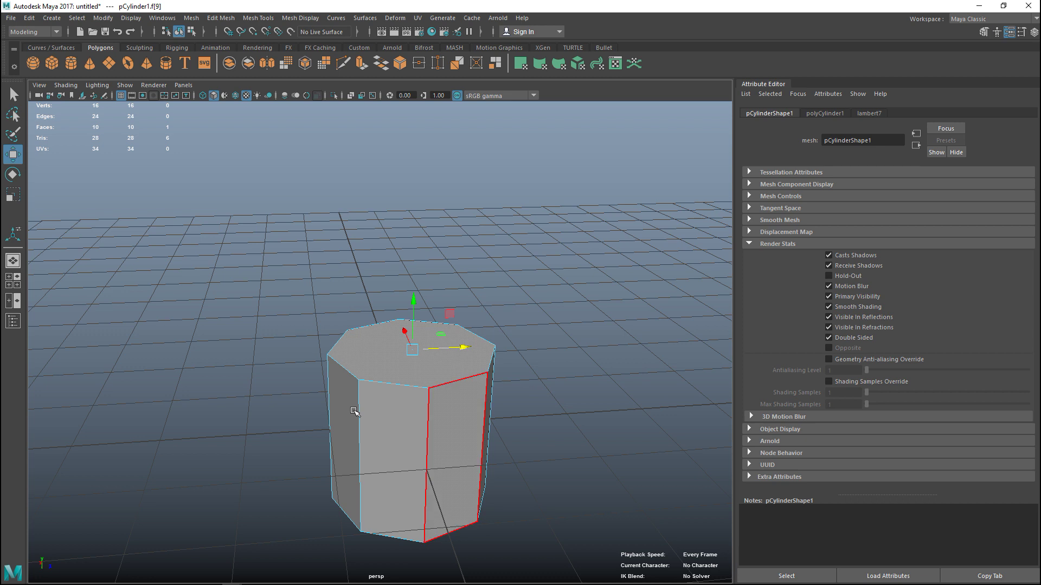
key("r")
left_click_drag(412, 352, 390, 357)
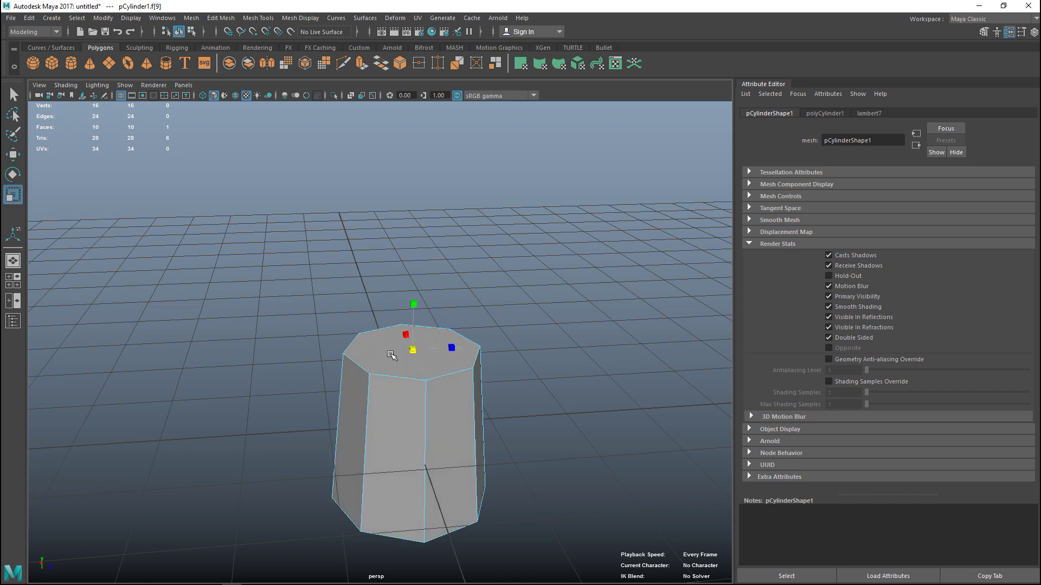
key("ctrl+e")
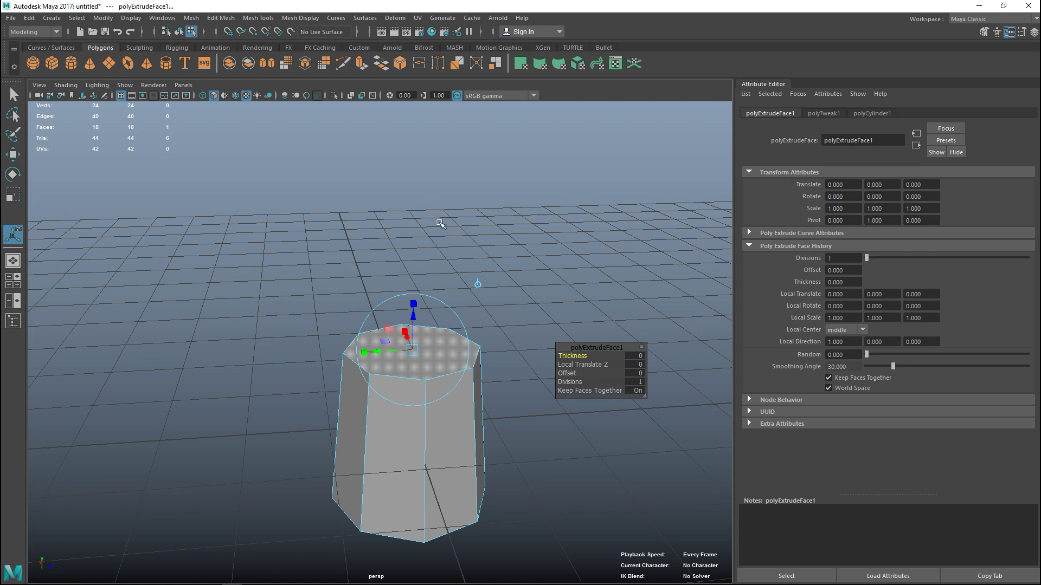
key("w")
left_click_drag(413, 301, 431, 186)
Extrude the top face twice more, scaling each and pulling the third segment up and sideways.
key("r")
scroll(412, 282, "down", 5)
key("ctrl+e")
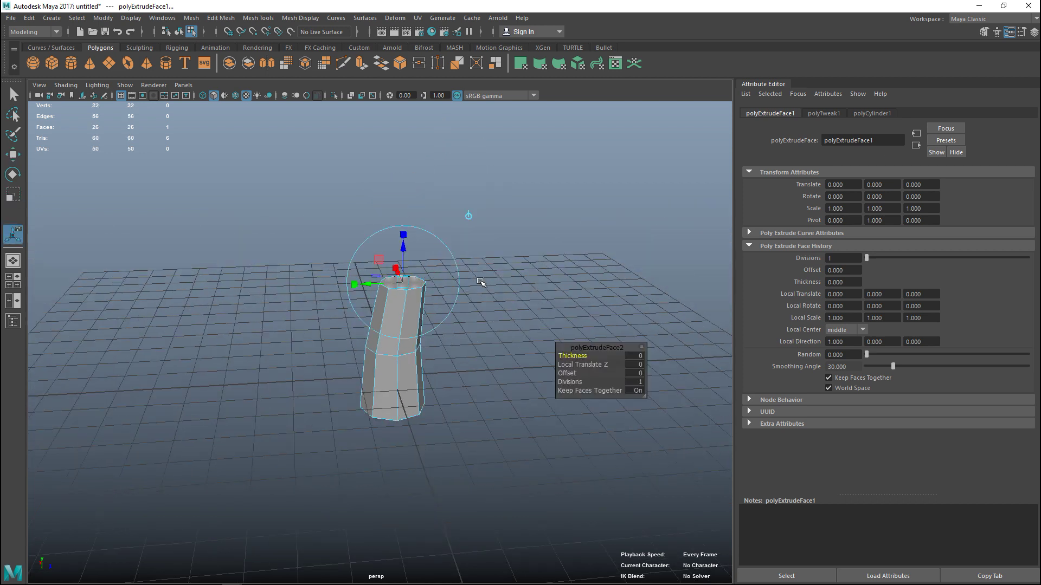
key("w")
left_click_drag(404, 284, 387, 210)
key("r")
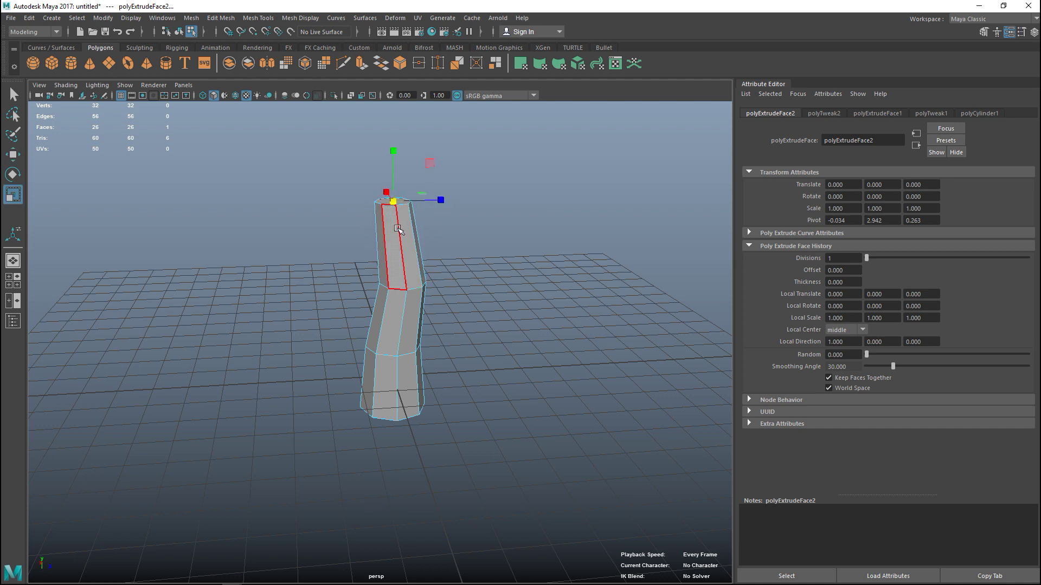
key("ctrl+e")
key("w")
left_click_drag(393, 181, 420, 99)
Add a fourth scaled extrusion raised upward, then view the trunk from lower and closer.
scroll(415, 163, "down", 4)
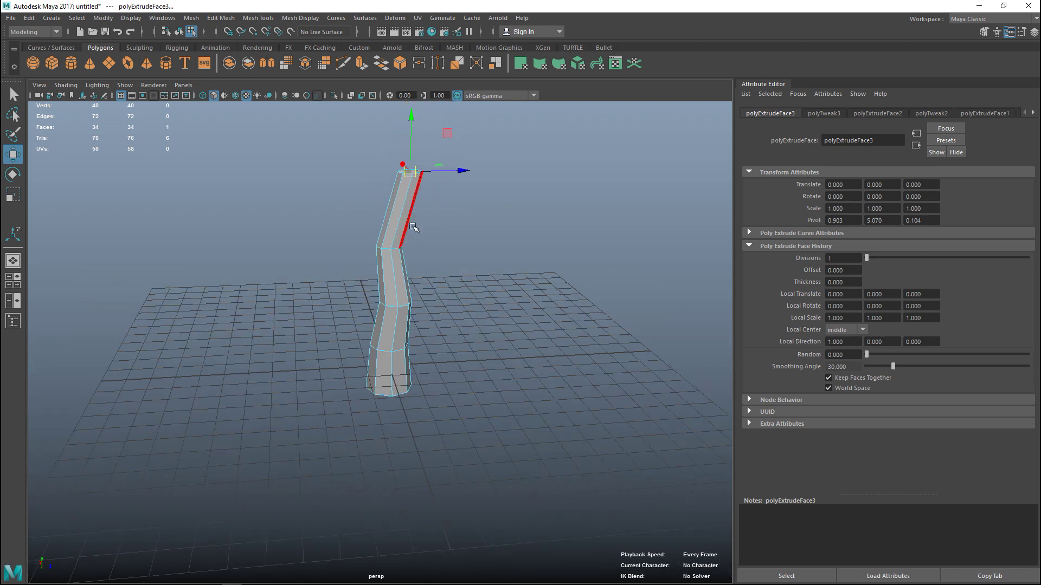
key("r")
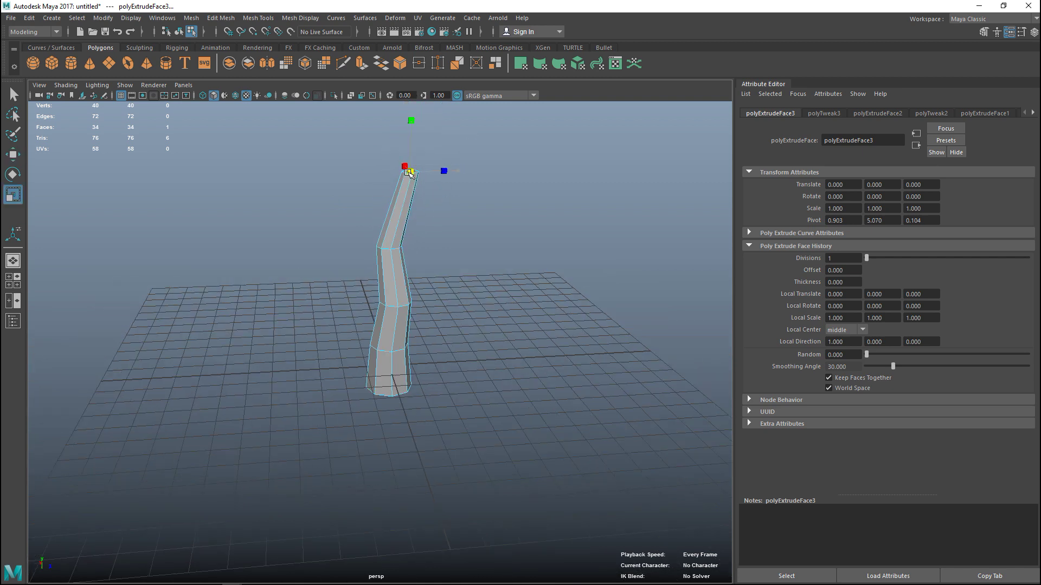
key("ctrl+e")
key("w")
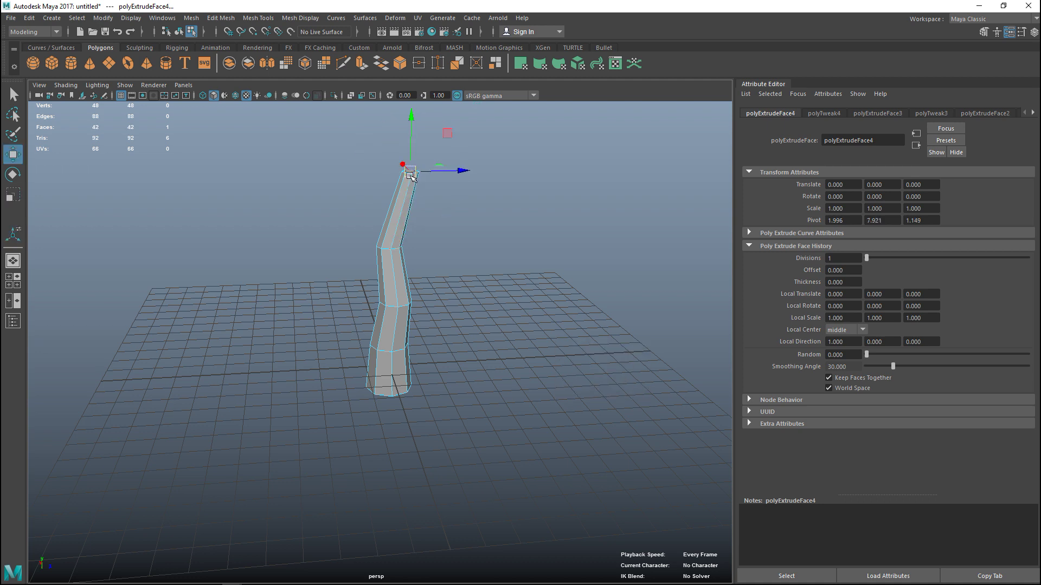
left_click_drag(408, 171, 400, 106)
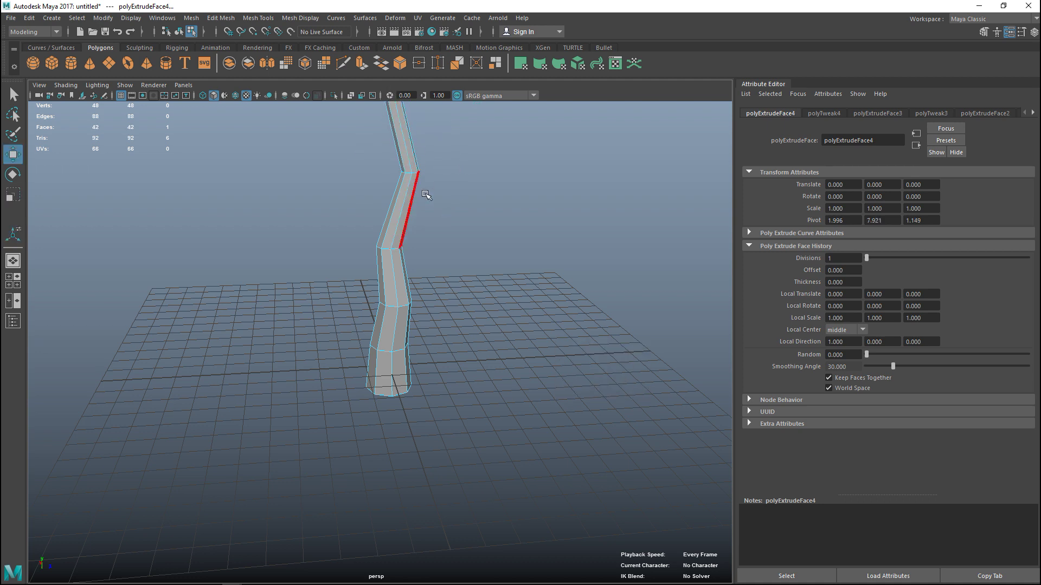
key("r")
scroll(425, 198, "down", 2)
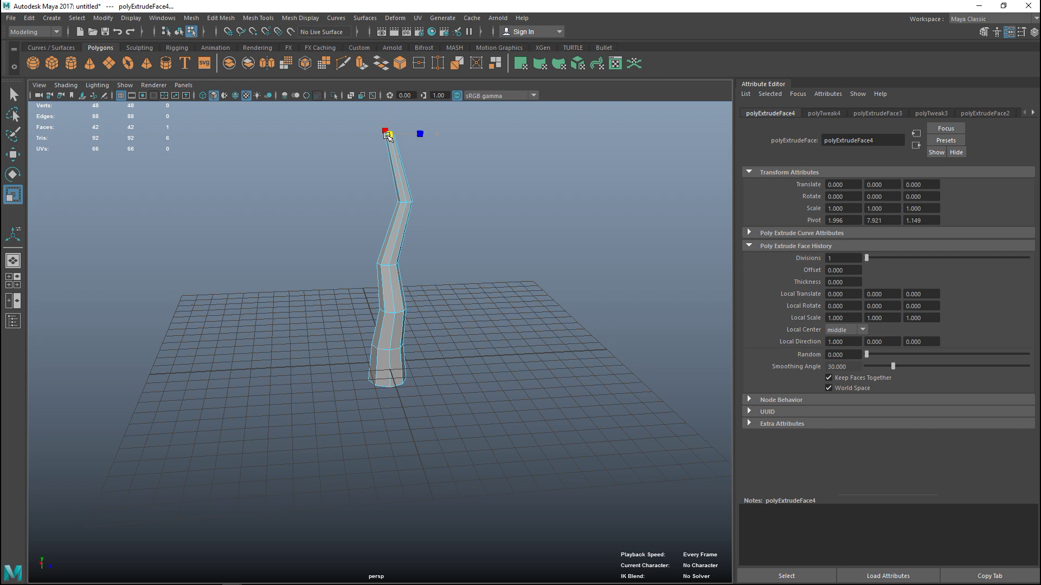
left_click_drag(481, 222, 493, 353, "alt")
scroll(493, 353, "up", 4)
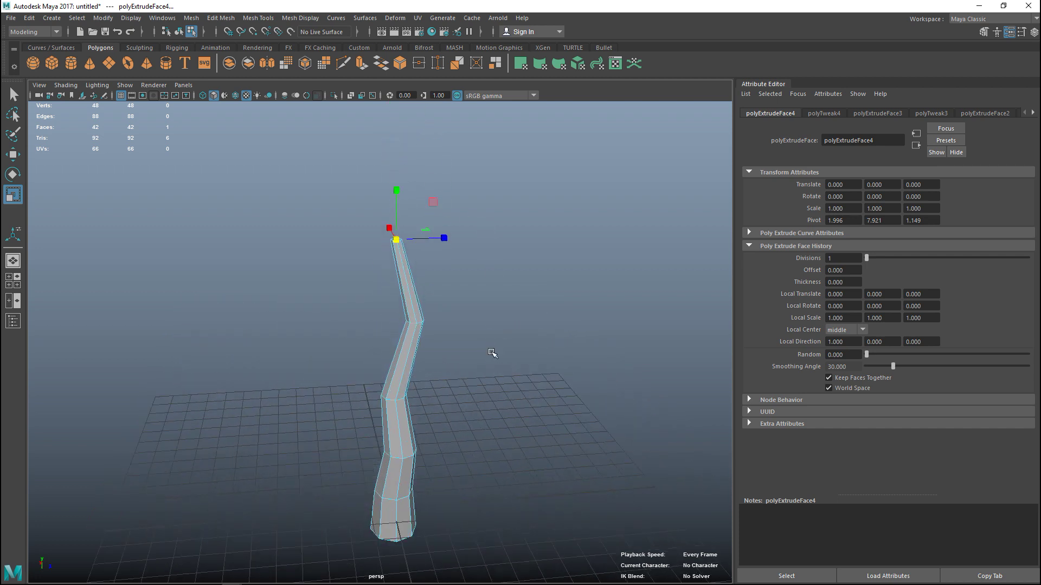
left_click(259, 18)
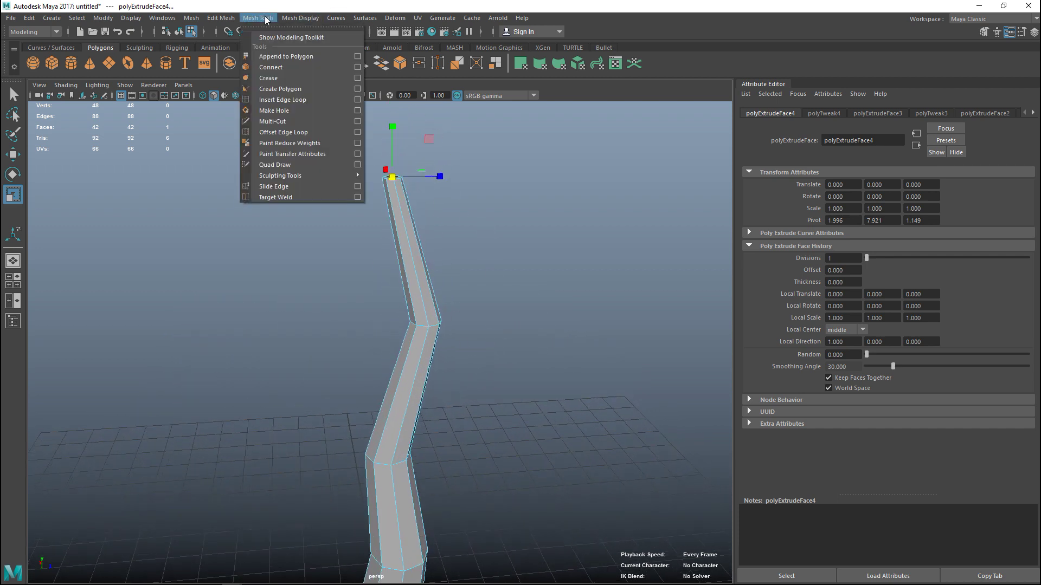
Insert four edge loops along the upper trunk's segments, then return to the Select tool.
left_click(358, 100)
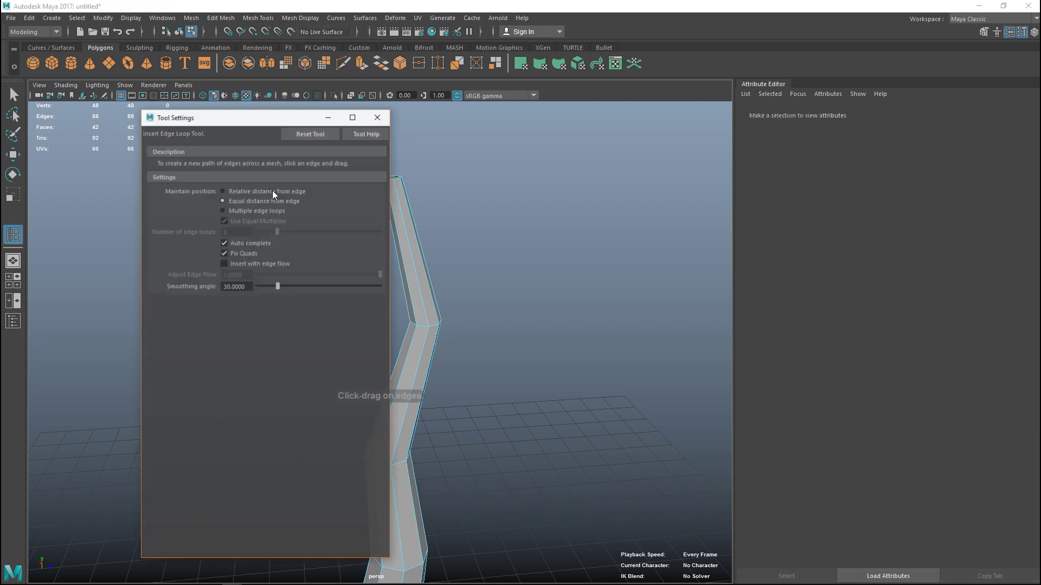
left_click(328, 116)
middle_click_drag(460, 380, 493, 306, "alt")
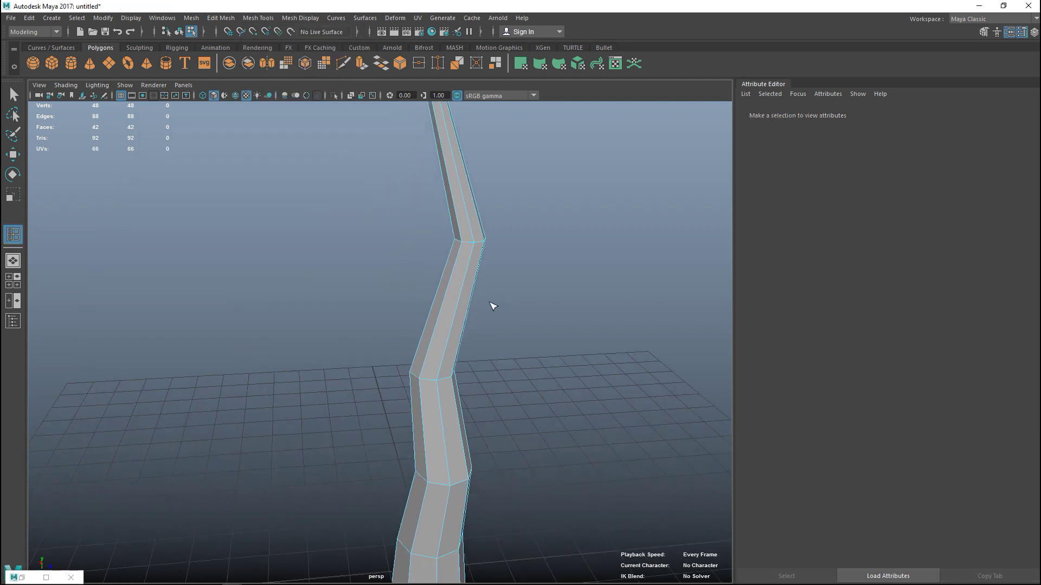
left_click(463, 296)
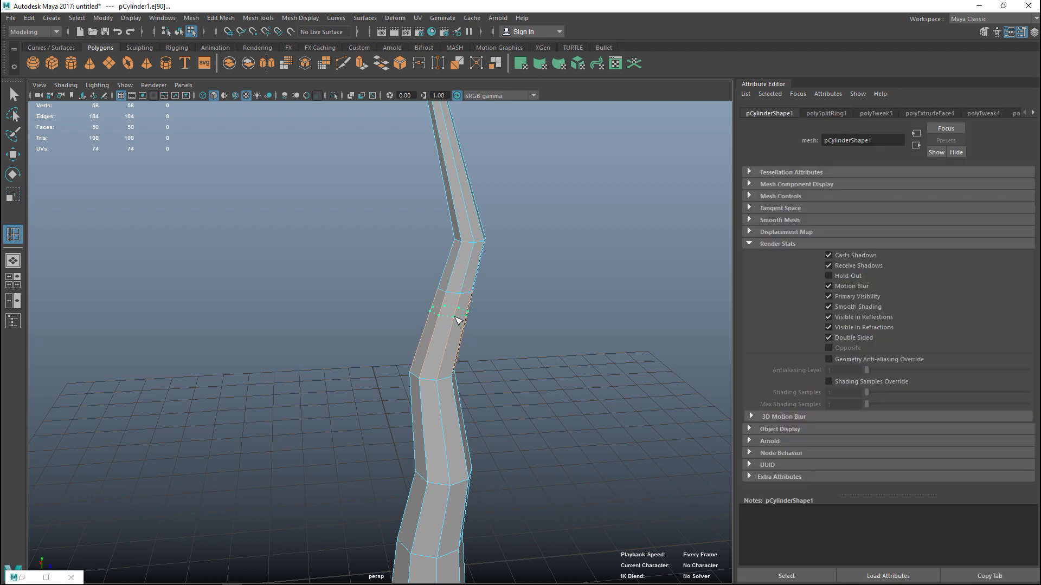
left_click(455, 322)
middle_click_drag(453, 400, 439, 369, "alt")
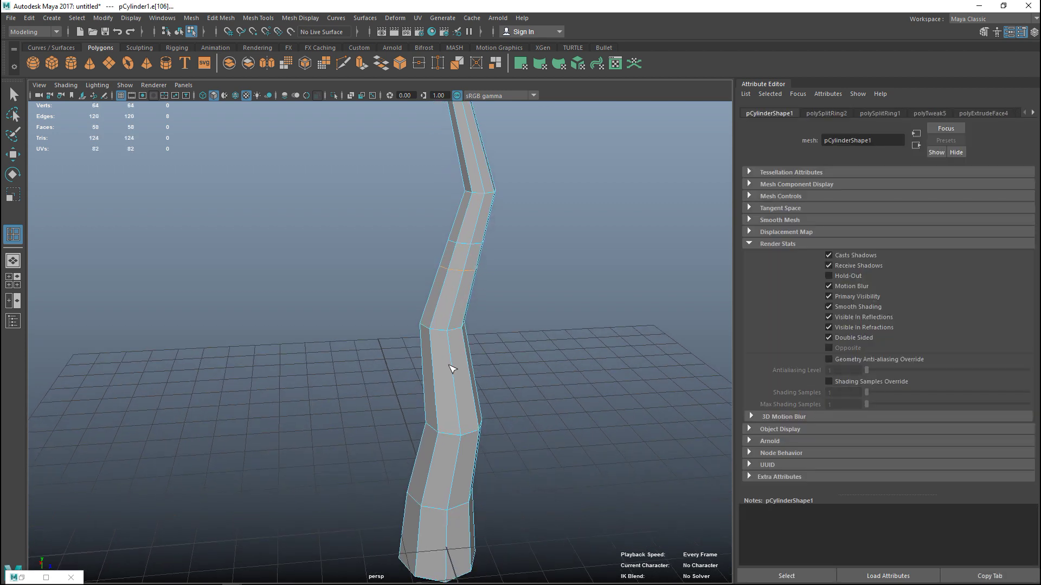
left_click(455, 372)
left_click(460, 403)
middle_click_drag(477, 287, 487, 386, "alt")
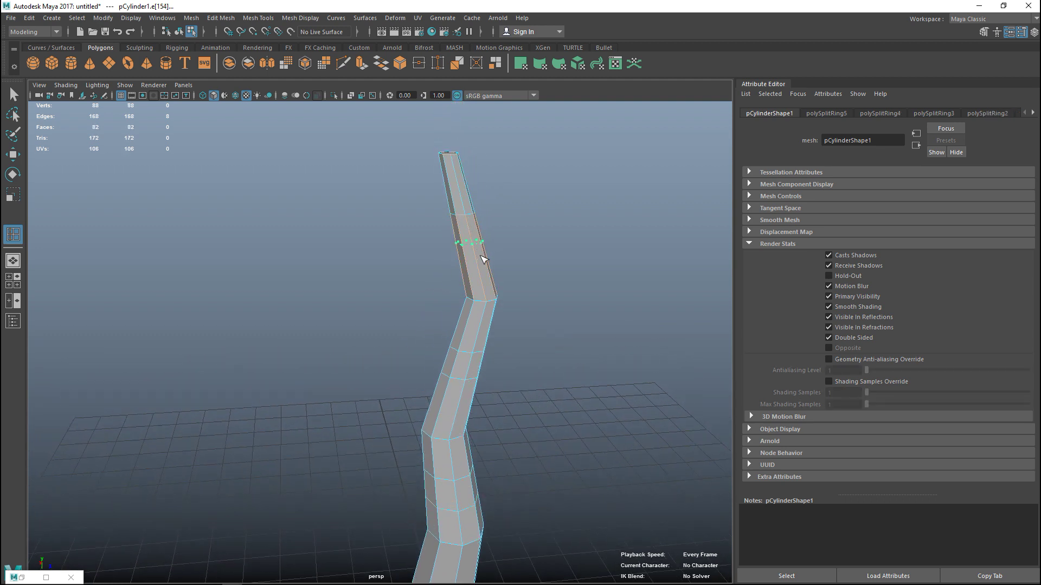
key("q")
left_click_drag(569, 271, 461, 284, "alt")
right_click(475, 292)
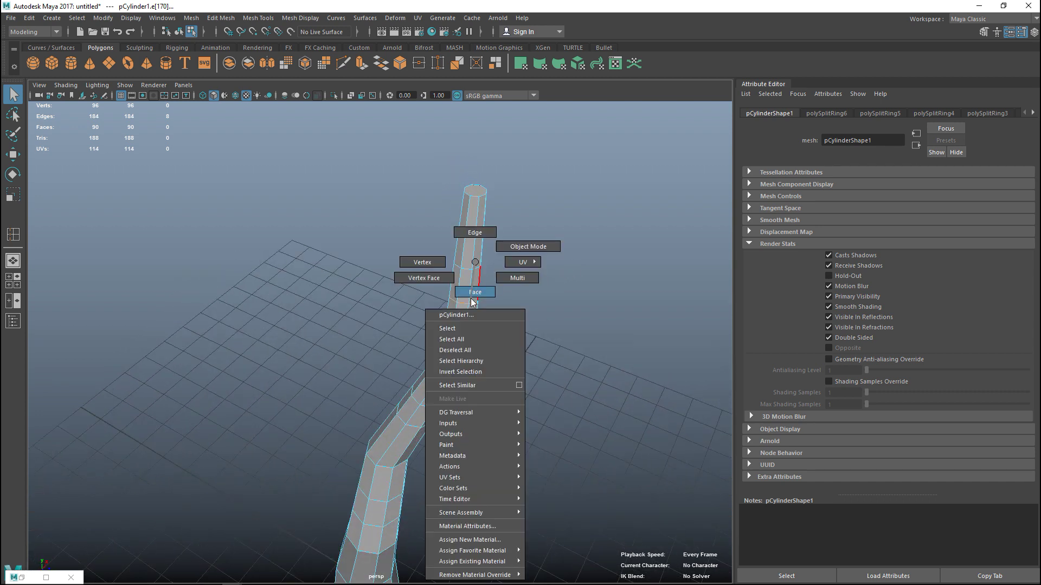
Extrude a face on the upper trunk outward and taper it to start the first branch.
left_click(476, 293)
left_click(475, 280)
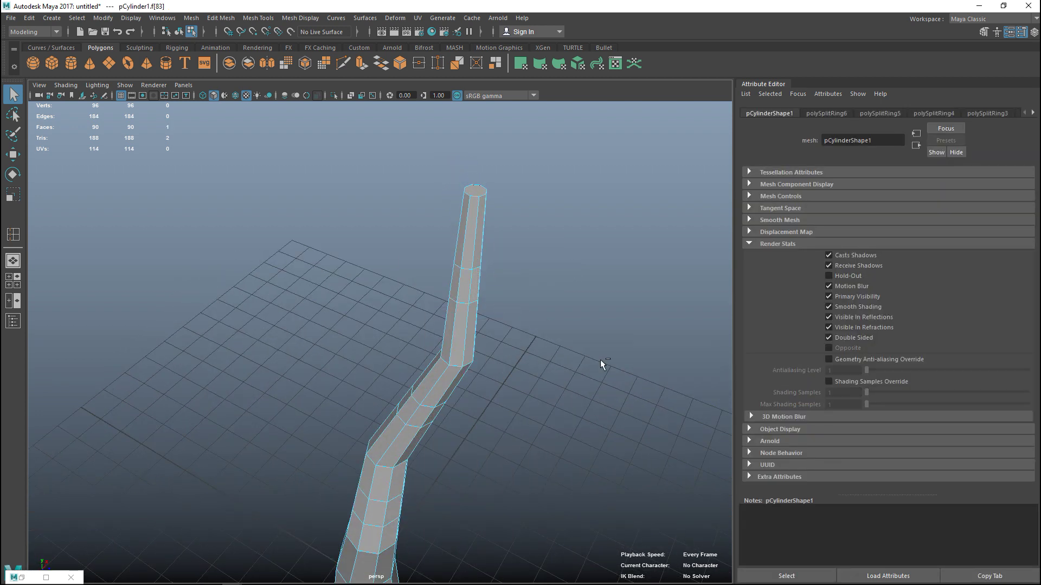
key("ctrl+e")
key("w")
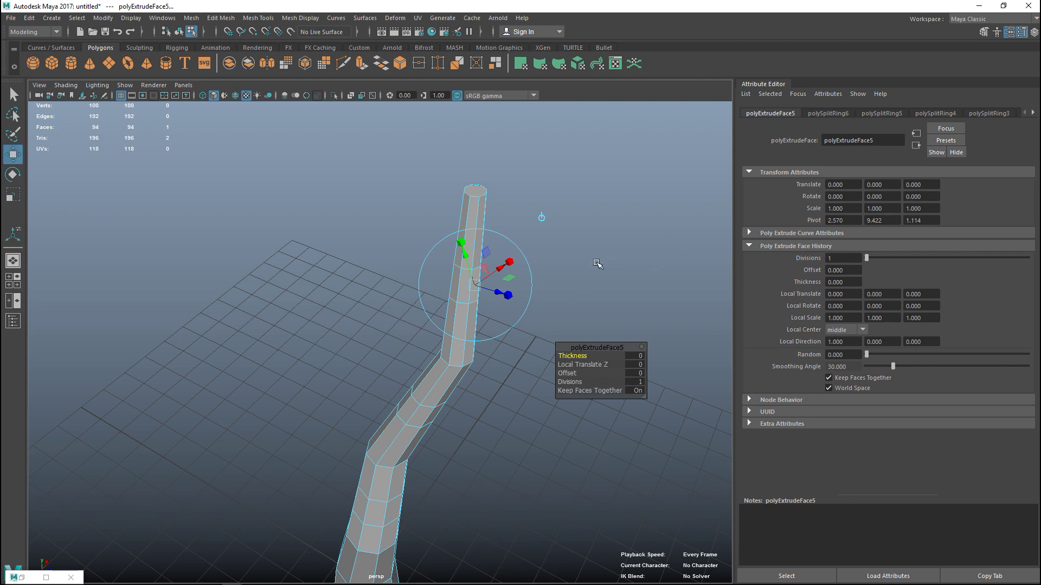
left_click_drag(527, 307, 580, 336)
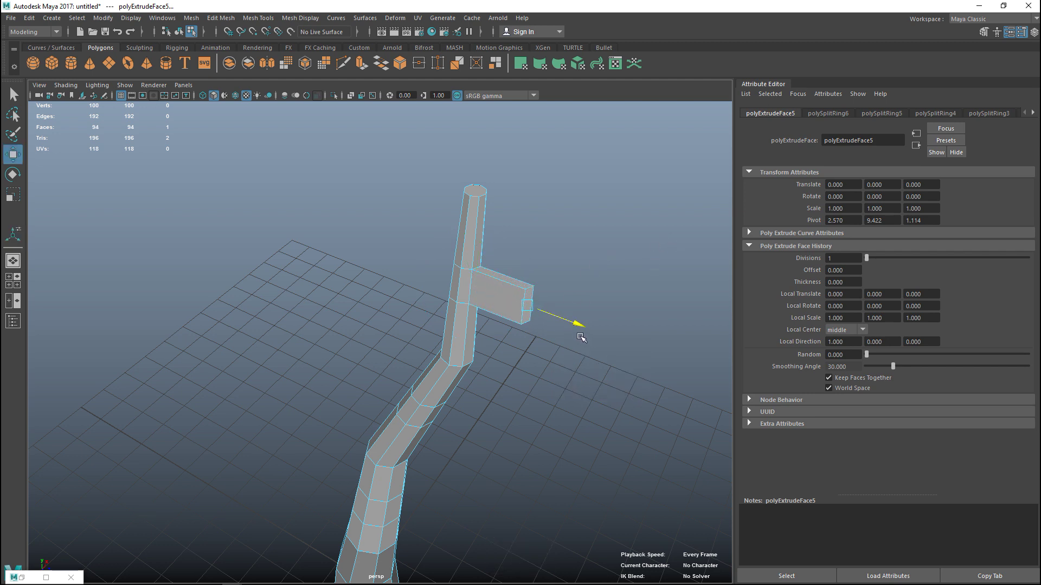
key("r")
left_click_drag(529, 307, 525, 309)
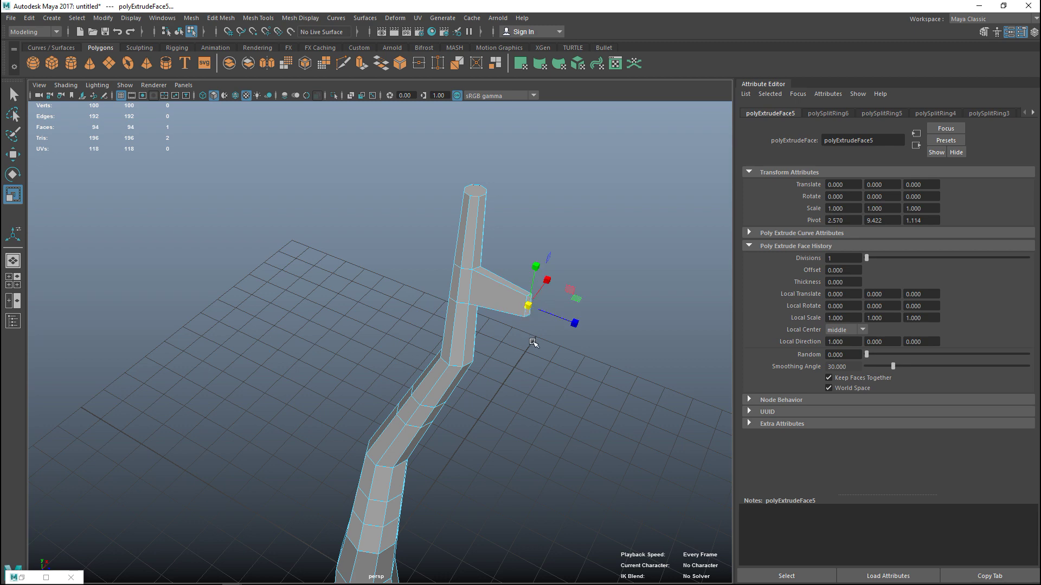
Extend the first branch with further extruded, scaled-down segments.
left_click_drag(533, 342, 525, 350, "alt")
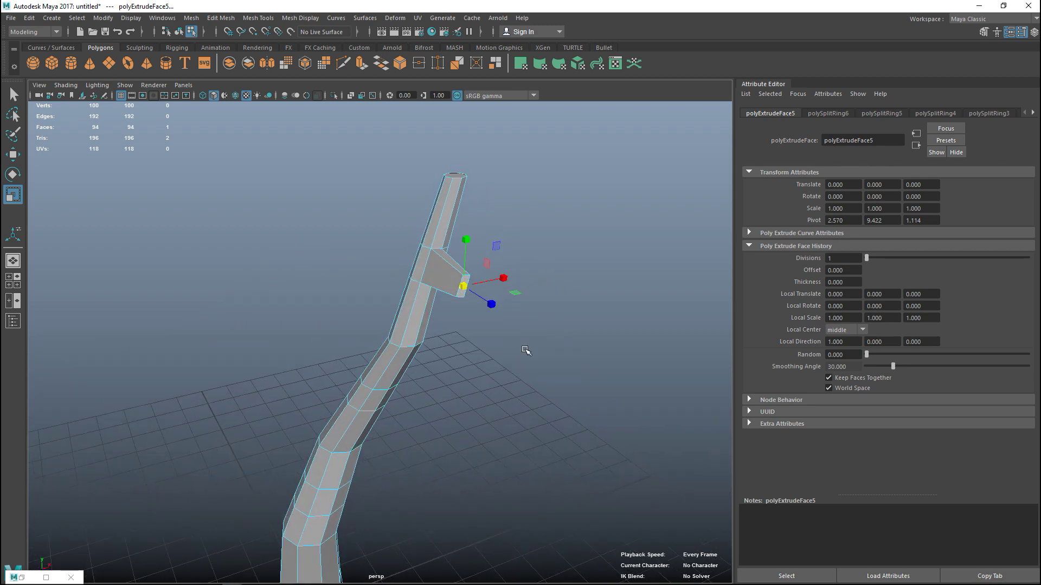
right_click_drag(525, 351, 504, 310, "shift")
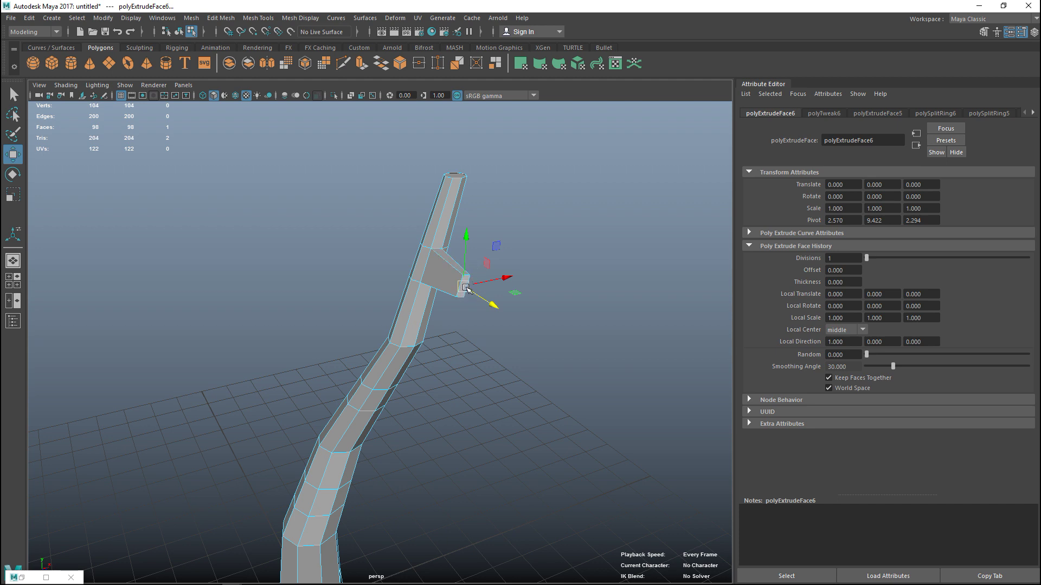
left_click_drag(465, 287, 519, 283)
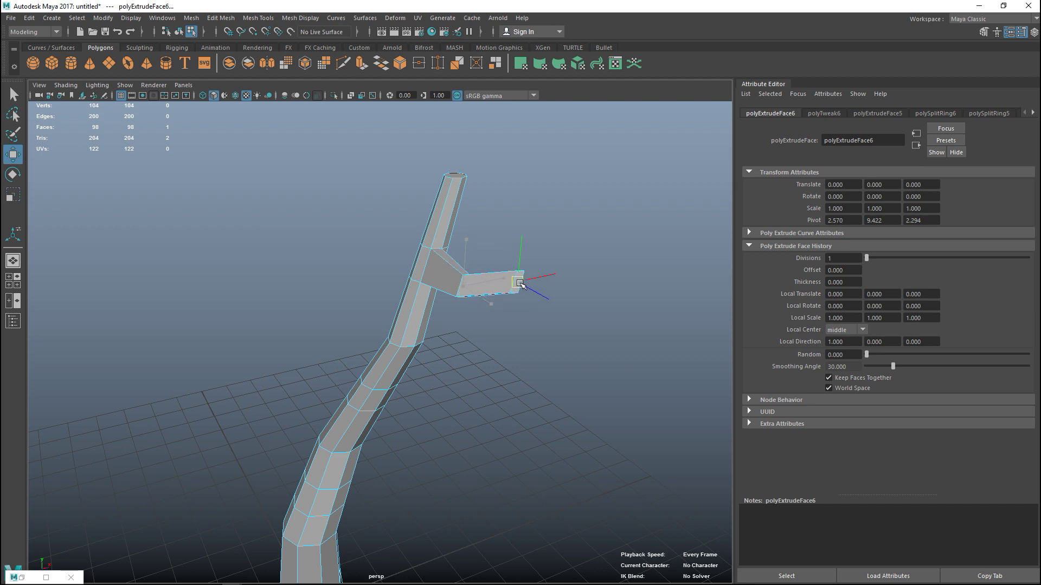
key("r")
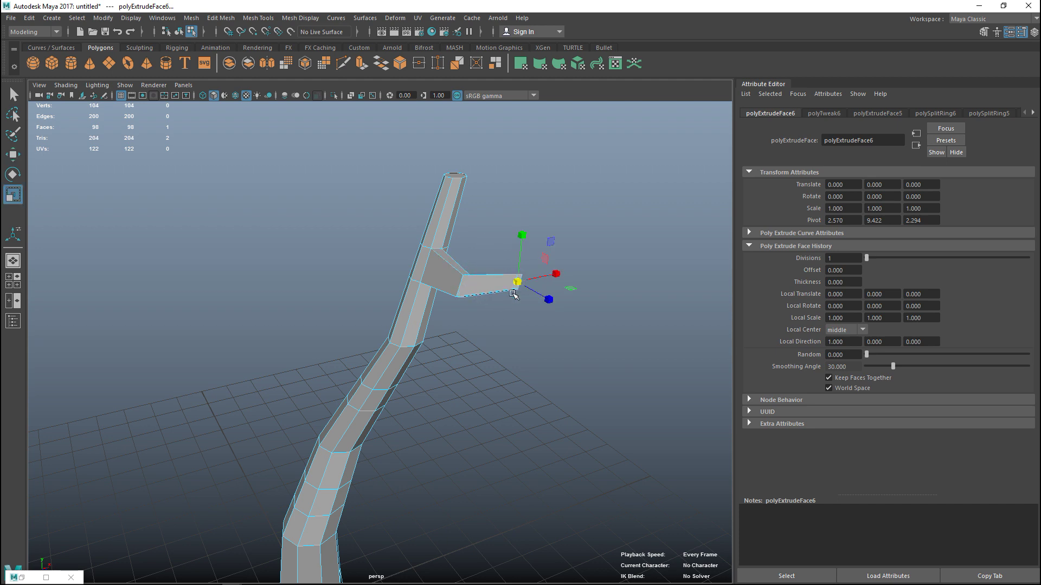
right_click_drag(496, 358, 515, 356, "shift")
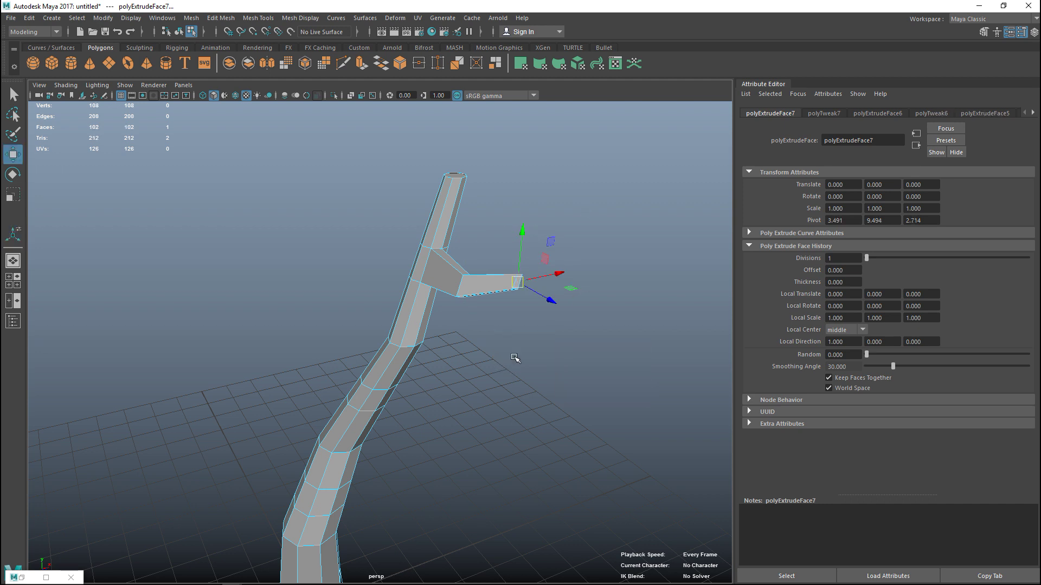
left_click_drag(516, 356, 606, 344, "alt")
key("r")
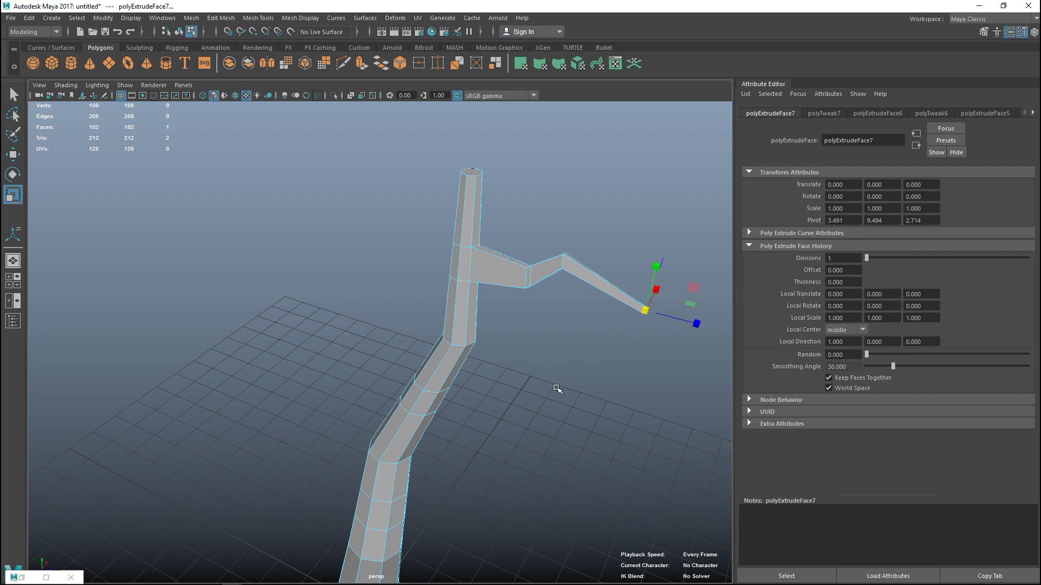
Extrude a lower trunk face and pull it left to start the second branch.
left_click_drag(557, 389, 523, 402, "alt")
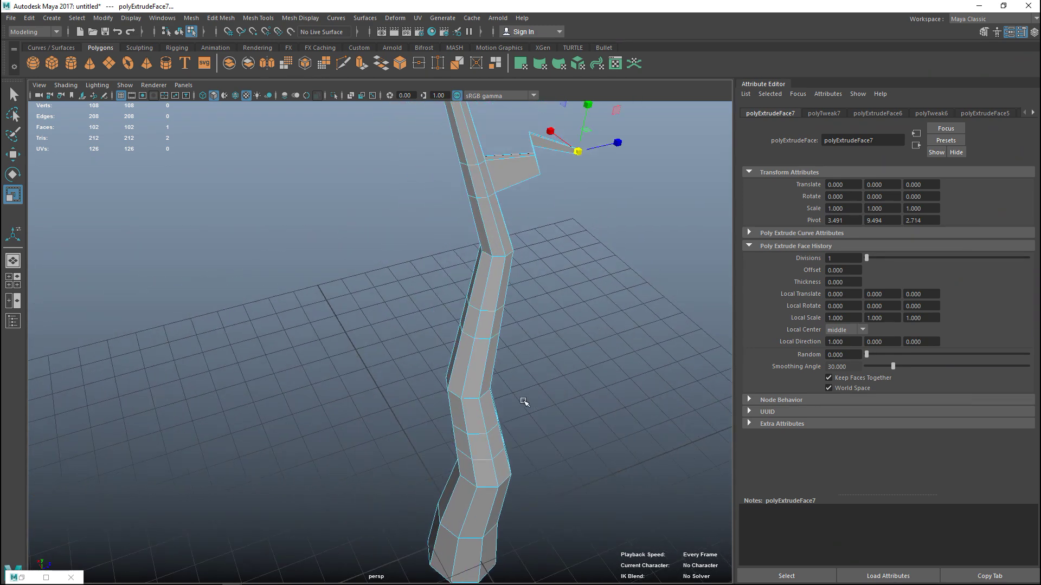
left_click(484, 328)
left_click_drag(485, 328, 400, 386, "alt")
key("ctrl+e")
key("w")
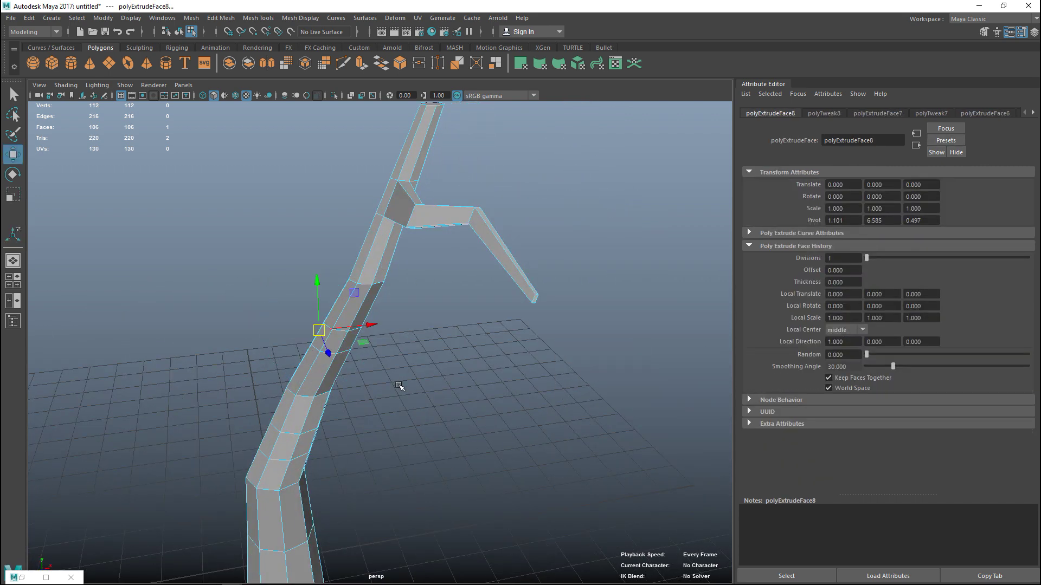
left_click_drag(321, 330, 194, 224)
key("r")
Add two more tapered segments to the second branch, pushing its tip further left.
key("ctrl+e")
key("w")
key("r")
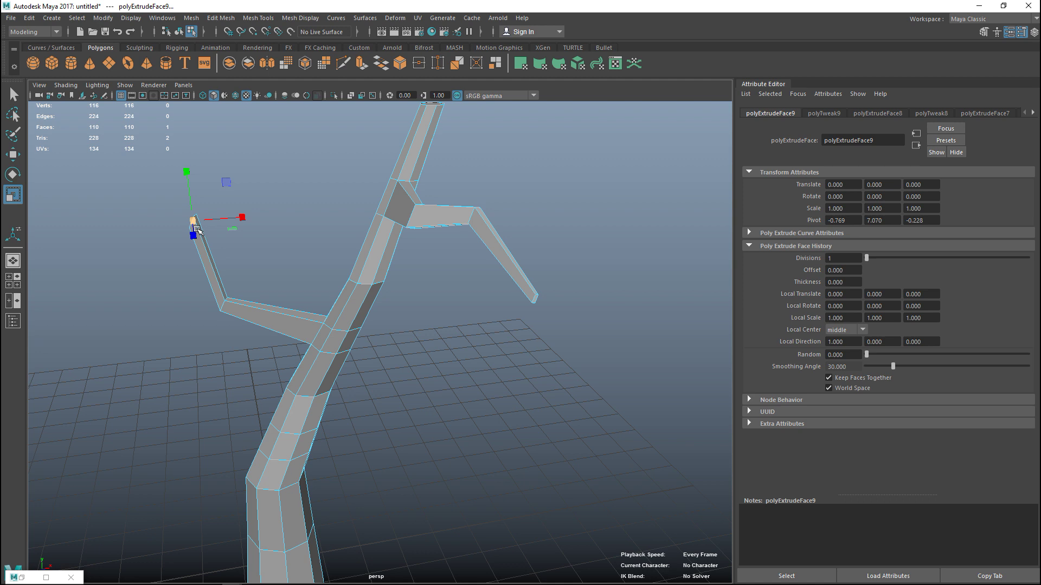
key("ctrl+e")
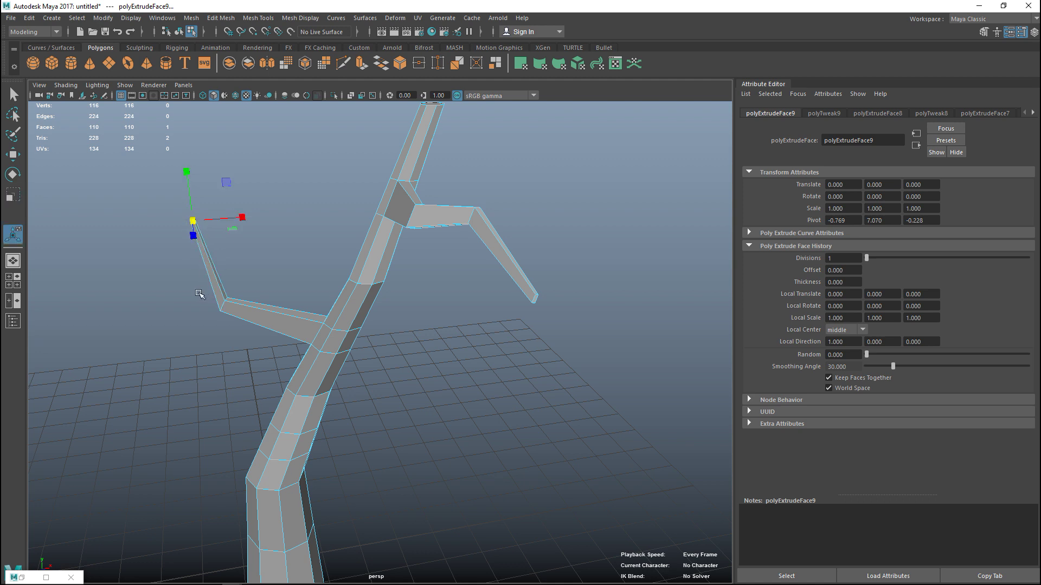
key("w")
left_click_drag(195, 223, 109, 233)
key("r")
Deselect everything and orbit around the finished two-branch tree.
left_click(464, 377)
scroll(465, 385, "down", 5)
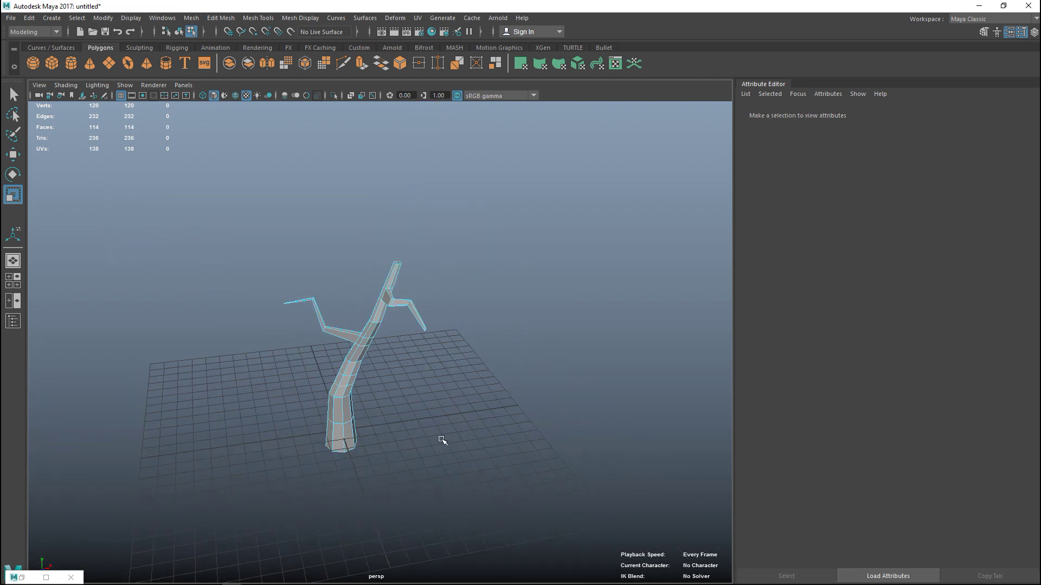
left_click_drag(443, 440, 529, 454, "alt")
middle_click_drag(530, 453, 535, 336, "alt")
scroll(532, 457, "up", 3)
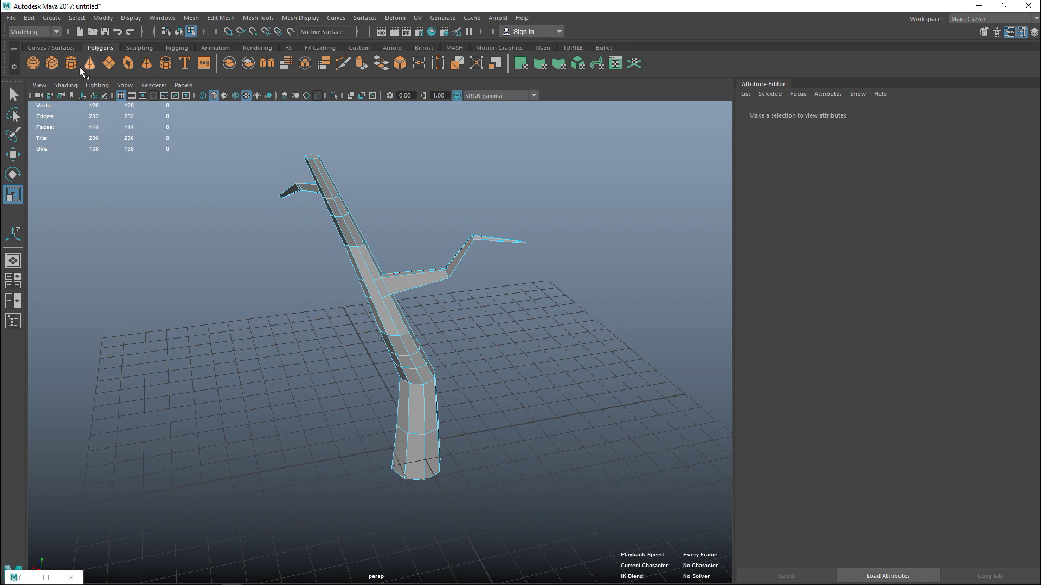
Create a polygon plane, raise it, and slide it to the right of the trunk.
left_click(108, 64)
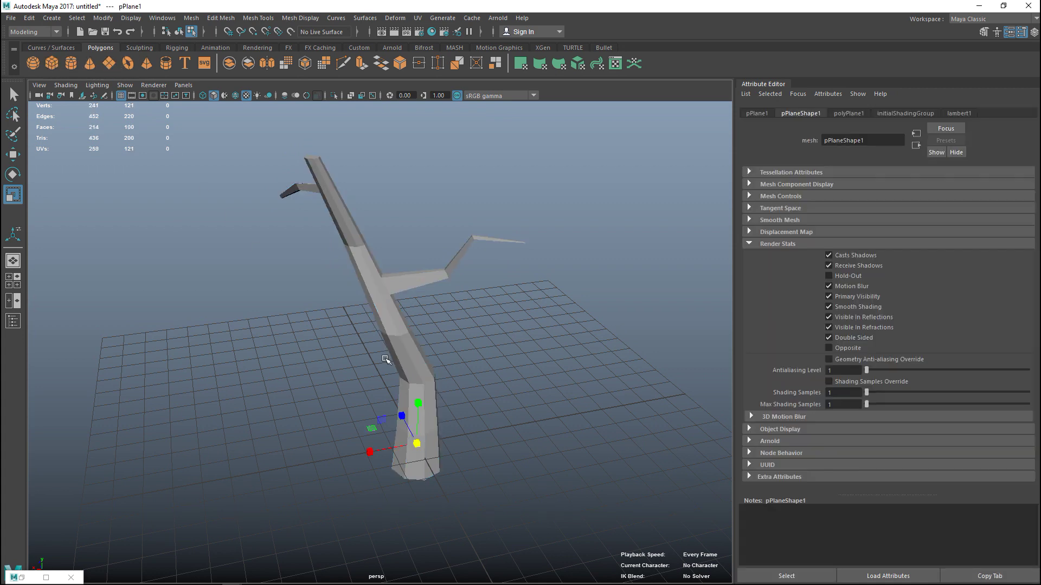
key("w")
left_click_drag(416, 399, 430, 151)
middle_click_drag(430, 296, 287, 292, "alt")
left_click_drag(287, 292, 331, 322, "alt")
left_click_drag(286, 288, 539, 324)
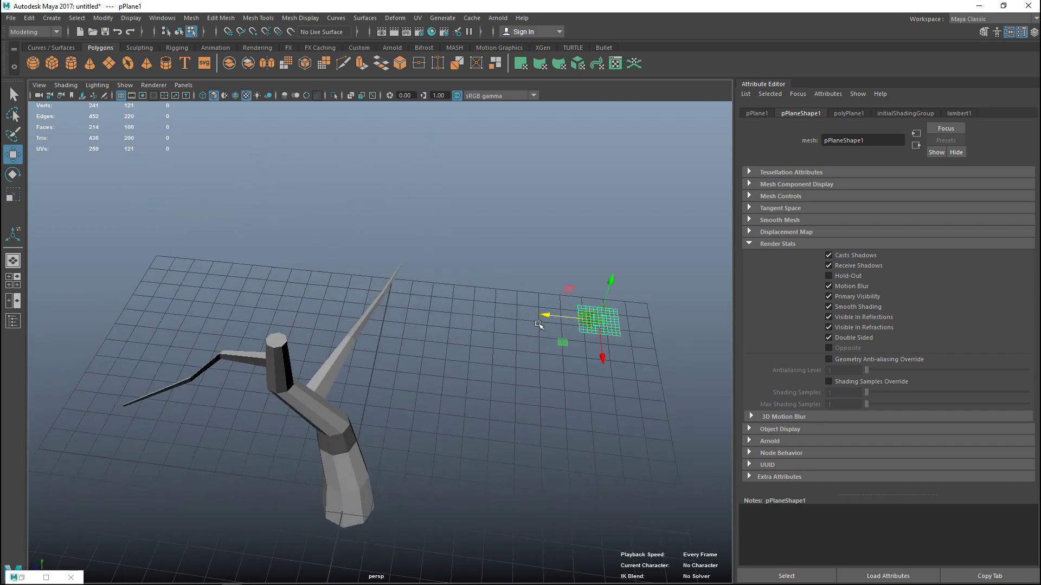
Set the plane's width and height subdivisions to 1 and move it near the branch tip.
left_click(848, 114)
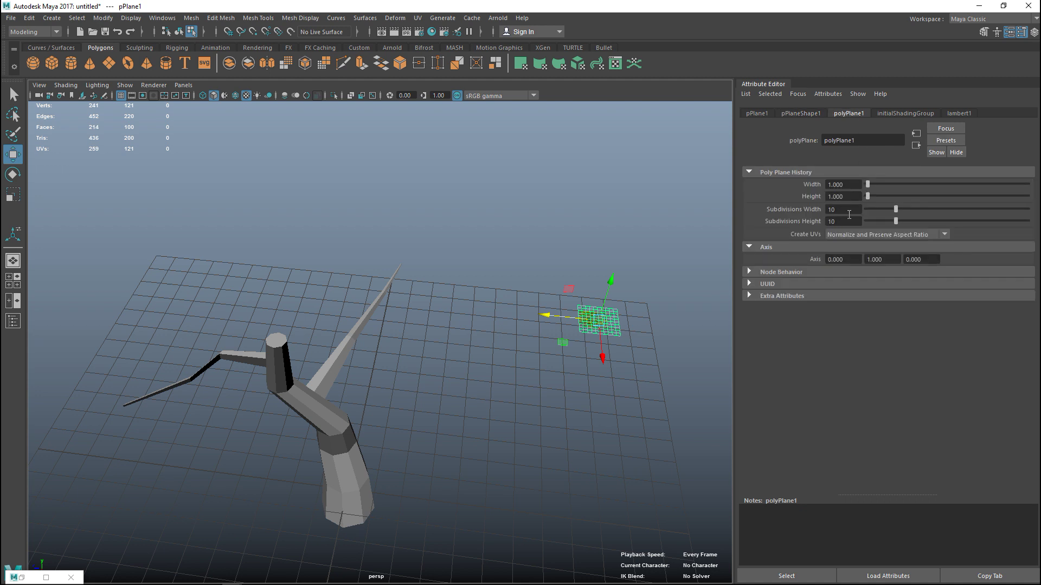
type("1")
key("Tab")
type("1")
key("Return")
scroll(476, 375, "up", 5)
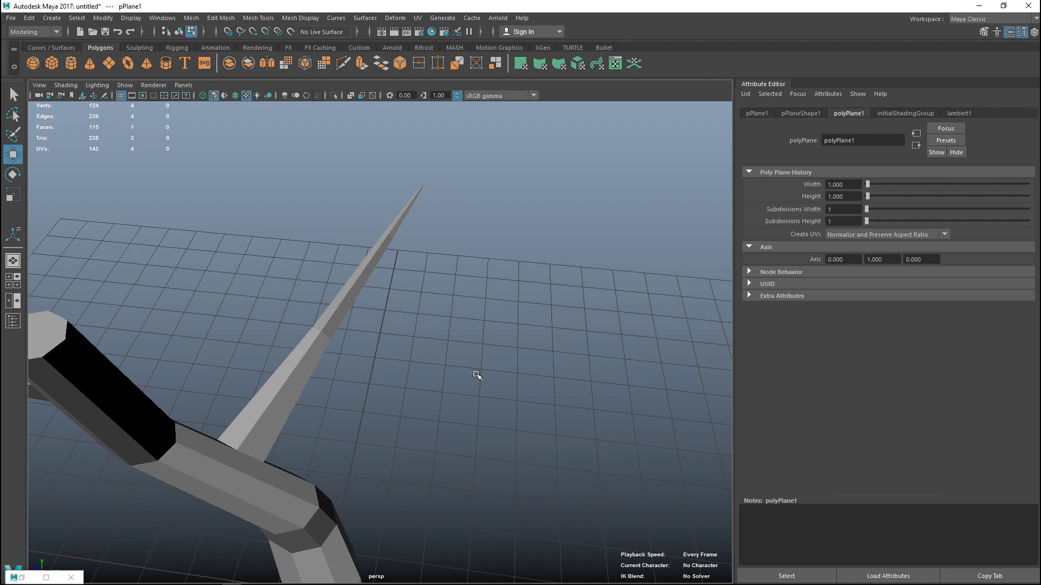
left_click_drag(483, 373, 375, 356, "alt")
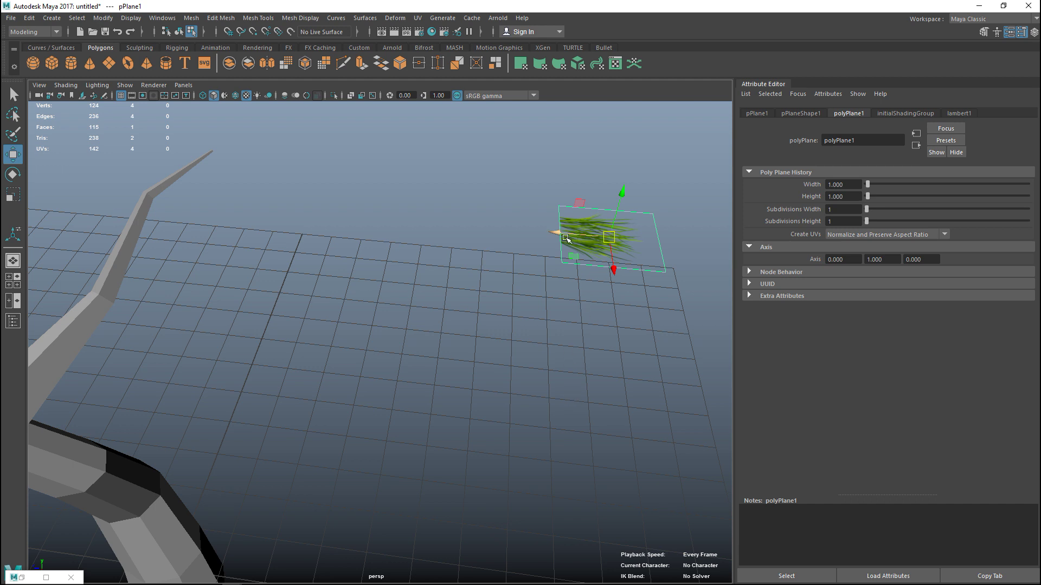
left_click_drag(559, 234, 322, 374)
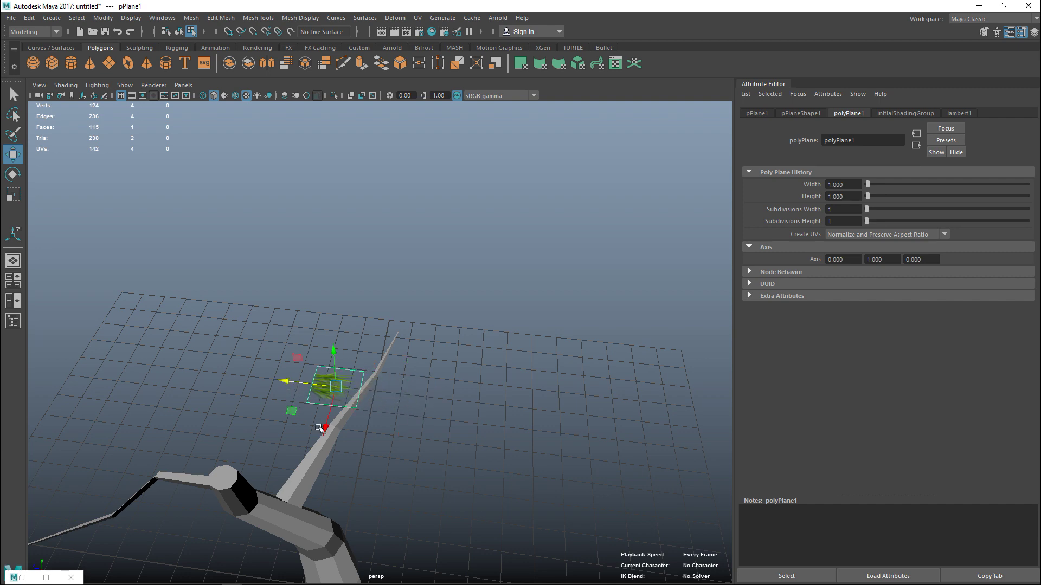
Nudge pPlane1 along X and Y onto the right branch tip, orbiting to check placement.
left_click_drag(384, 471, 430, 436, "alt")
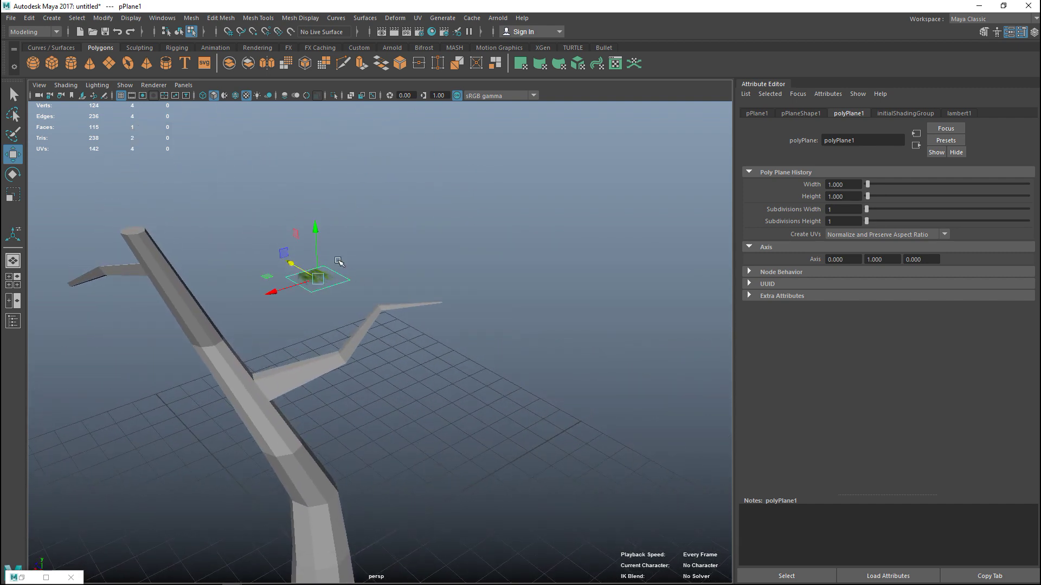
left_click_drag(317, 228, 351, 269)
left_click_drag(274, 332, 368, 297)
left_click_drag(401, 334, 410, 351, "alt")
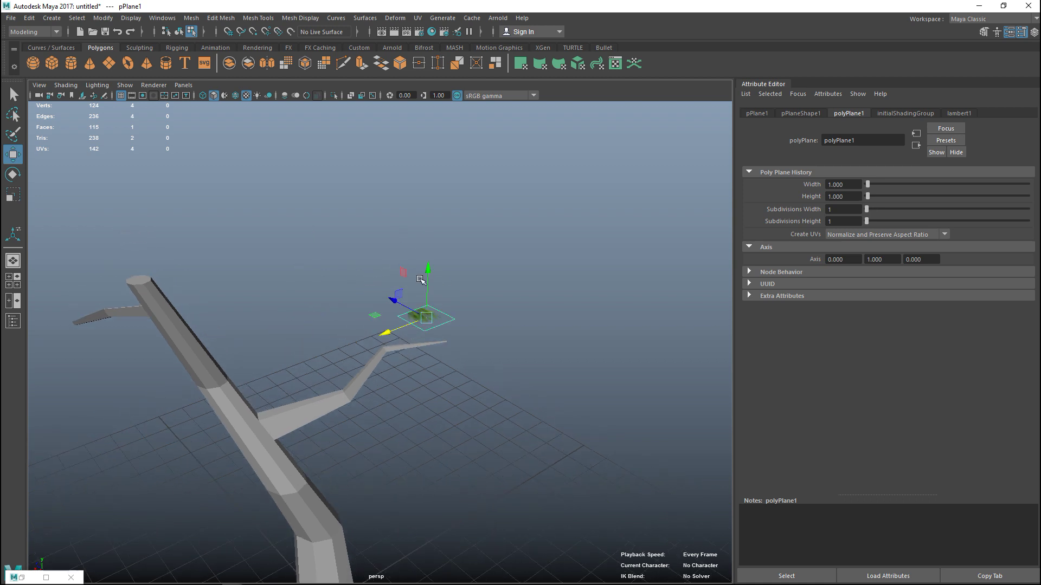
left_click_drag(426, 276, 449, 292)
left_click_drag(382, 395, 470, 407, "alt")
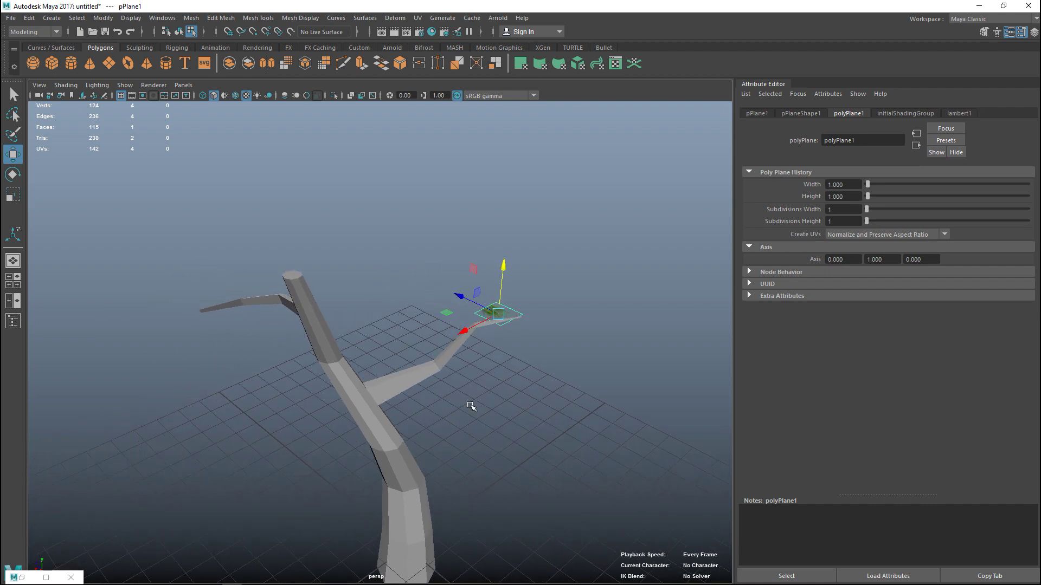